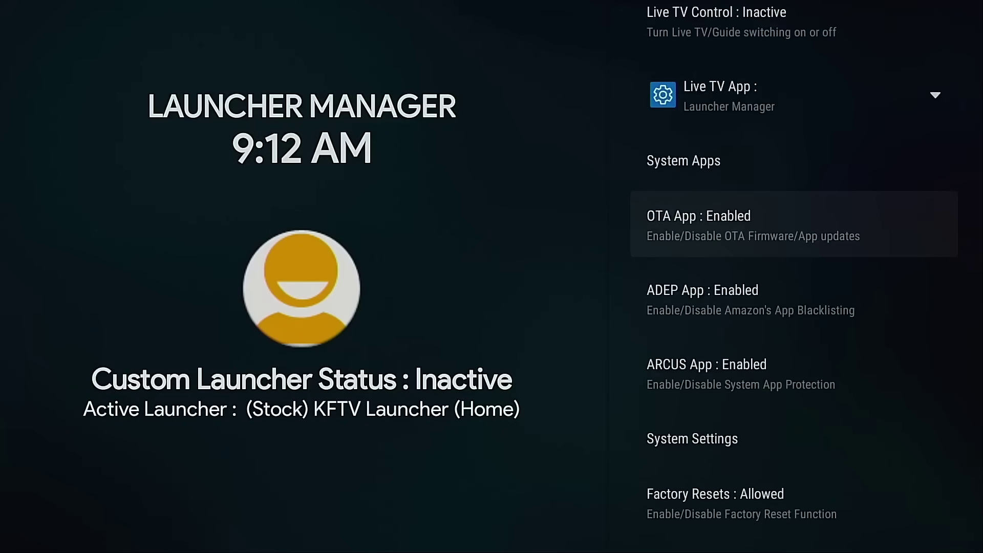
- Disable the OTA, ADEP and ARCUS system apps
key(Return)
key(Down)
key(Return)
key(Down)
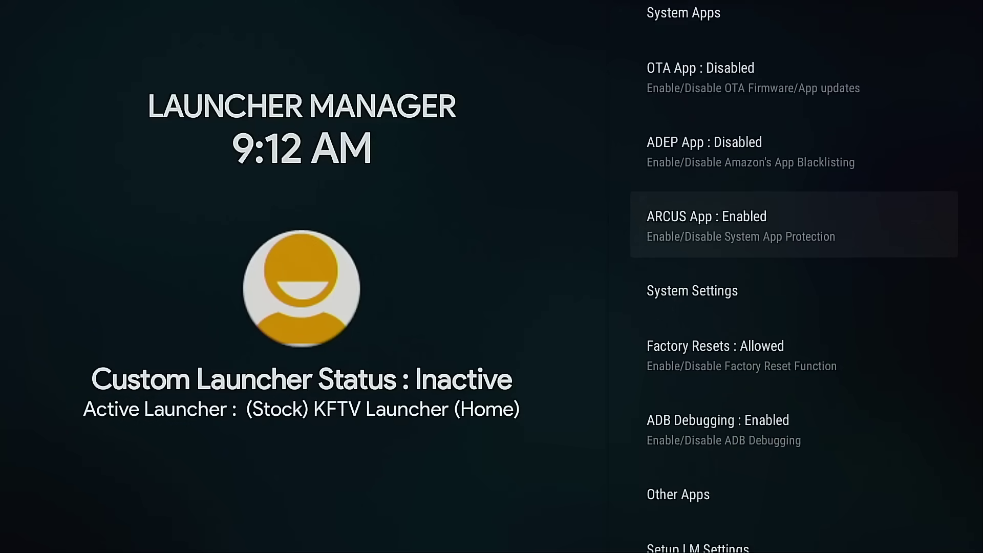
key(Return)
- Look over the remaining settings from Factory Resets down to Setup LM Settings
key(Down)
key(Down)
key(Down)
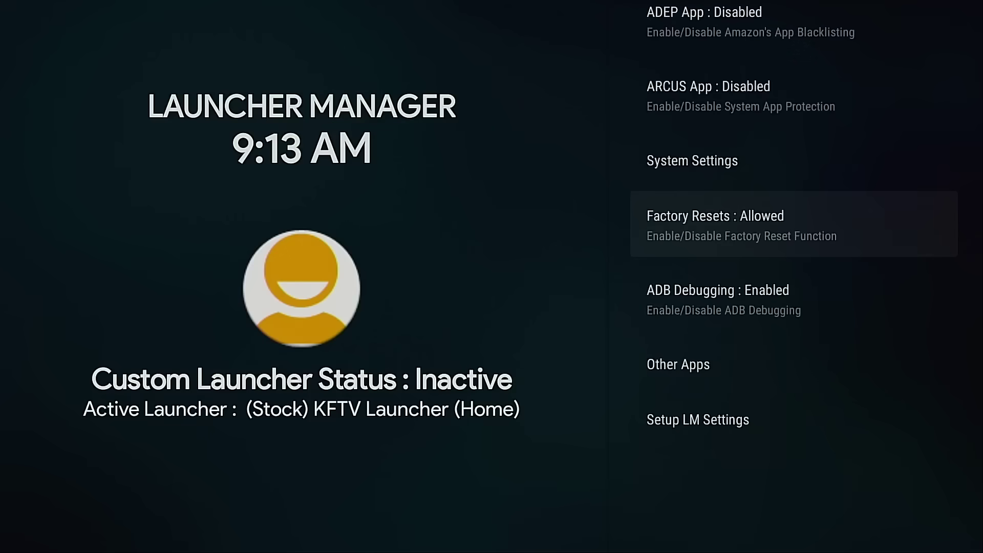
key(Return)
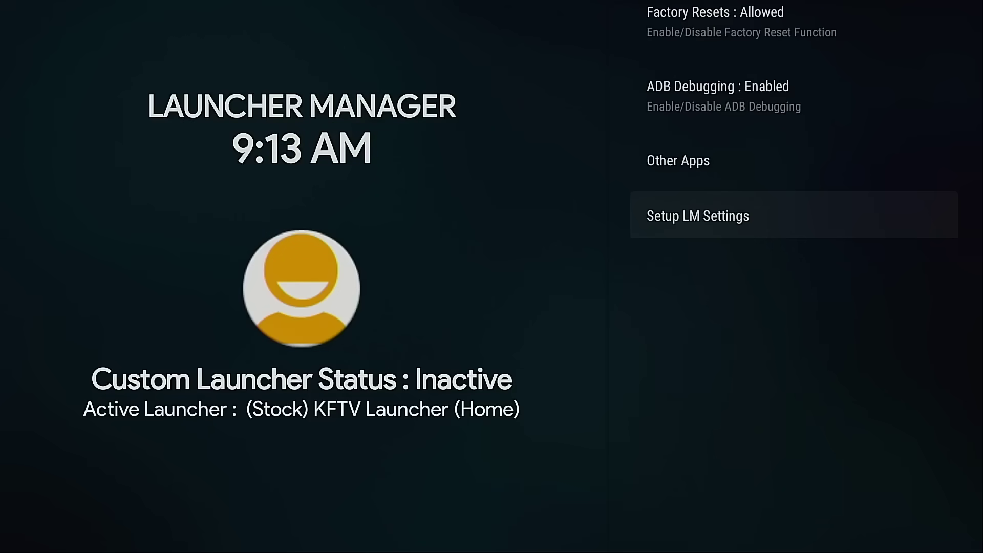
- Set the custom launcher to Projectivy Launcher
key(Up)
key(Up)
key(Up)
key(Up)
key(Up)
key(Up)
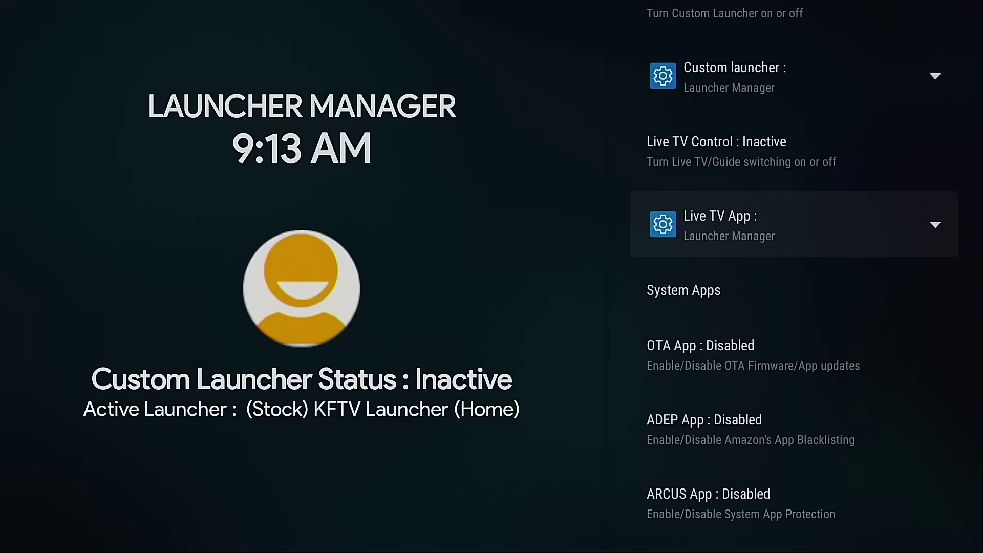
key(Up)
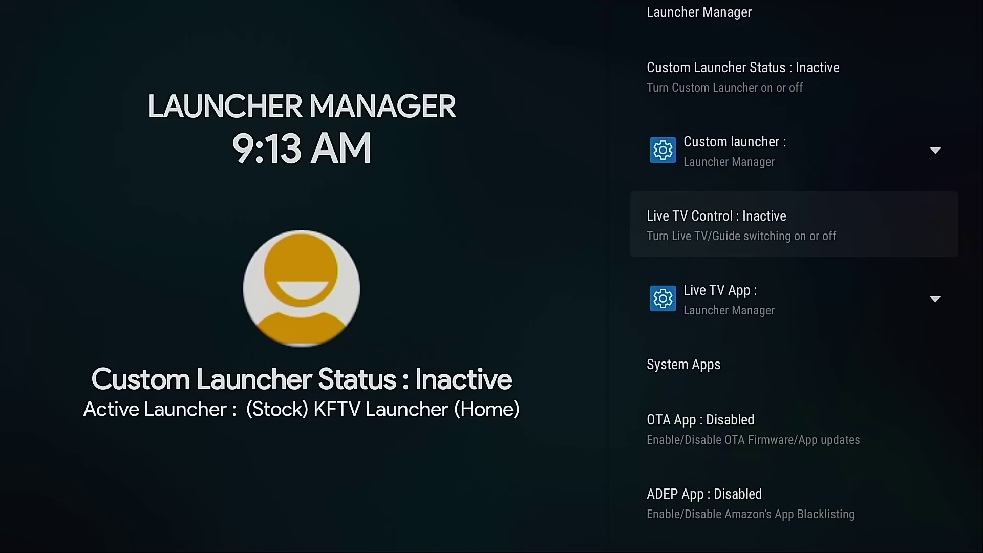
key(Up)
key(Return)
key(Down)
key(Down)
key(Down)
key(Down)
key(Down)
key(Down)
key(Down)
key(Down)
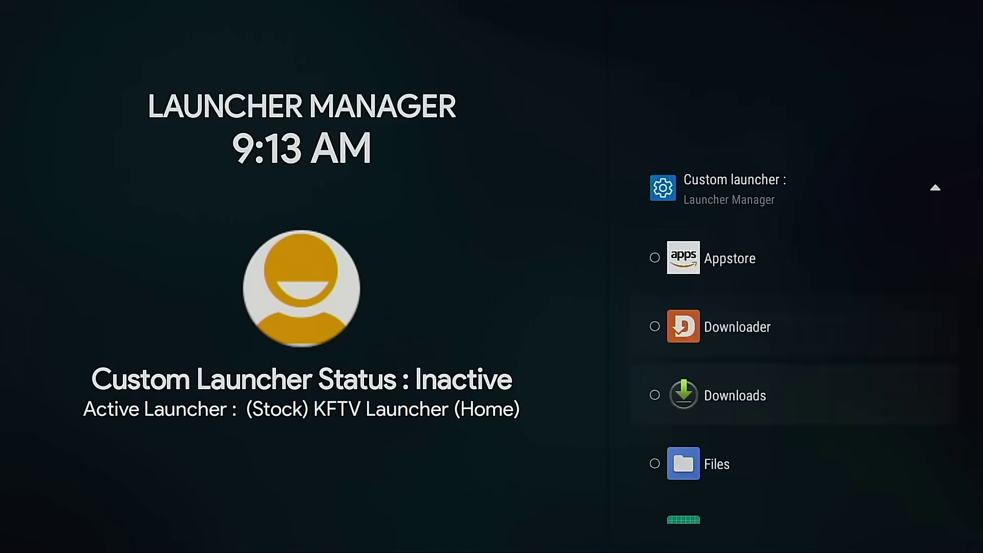
key(Down)
key(Down)
key(Down)
key(Down)
key(Down)
key(Down)
key(Down)
key(Down)
key(Down)
key(Down)
key(Return)
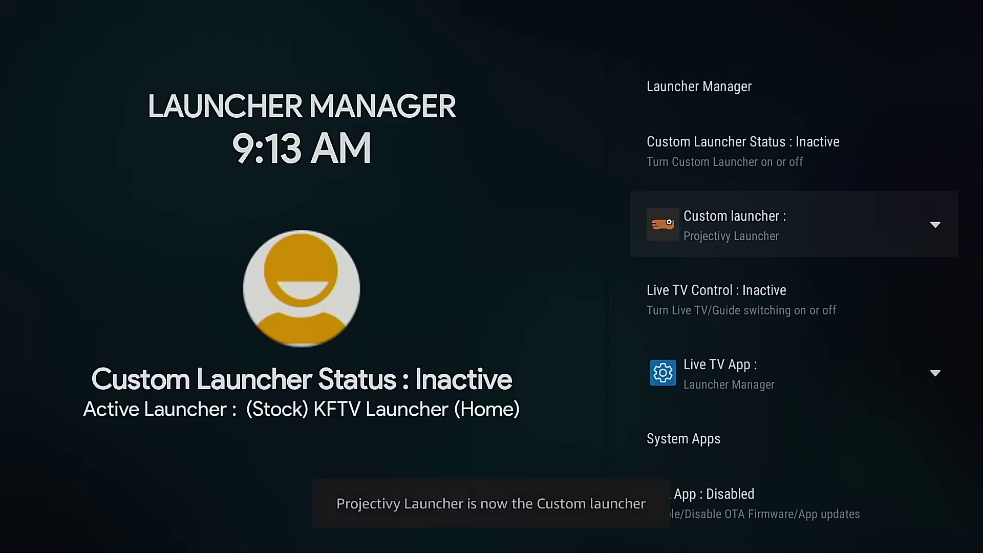
- Turn on the Custom Launcher Status and go to the home screen to start Projectivy Launcher
key(Up)
key(Return)
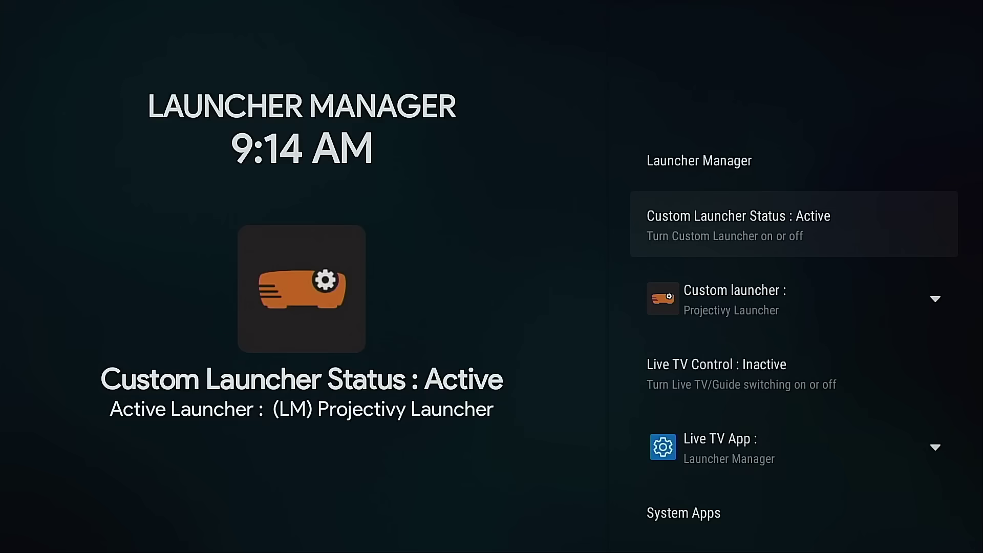
key(Home)
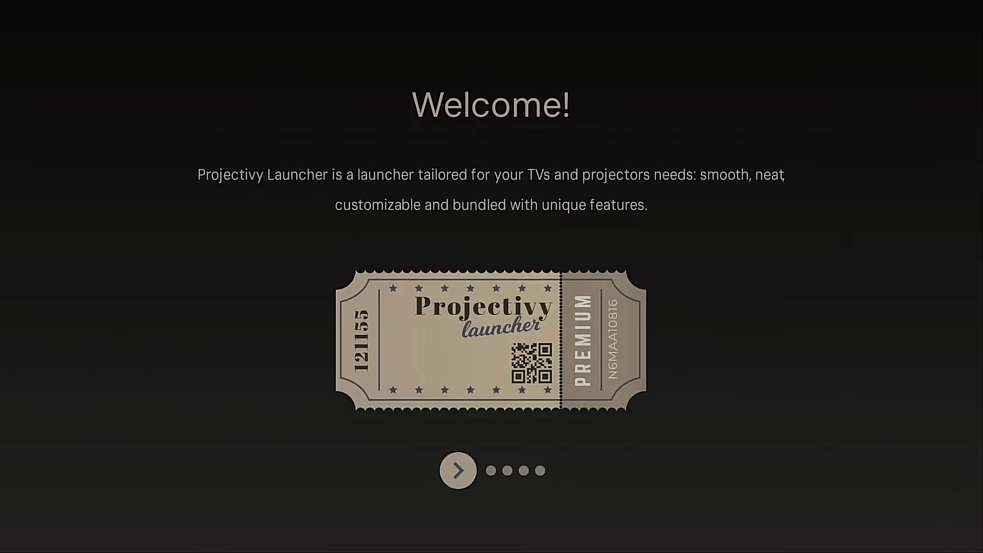
- Go through the Projectivy Launcher welcome pages and continue past the permissions page
key(Return)
key(Return)
key(Return)
key(Return)
key(Return)
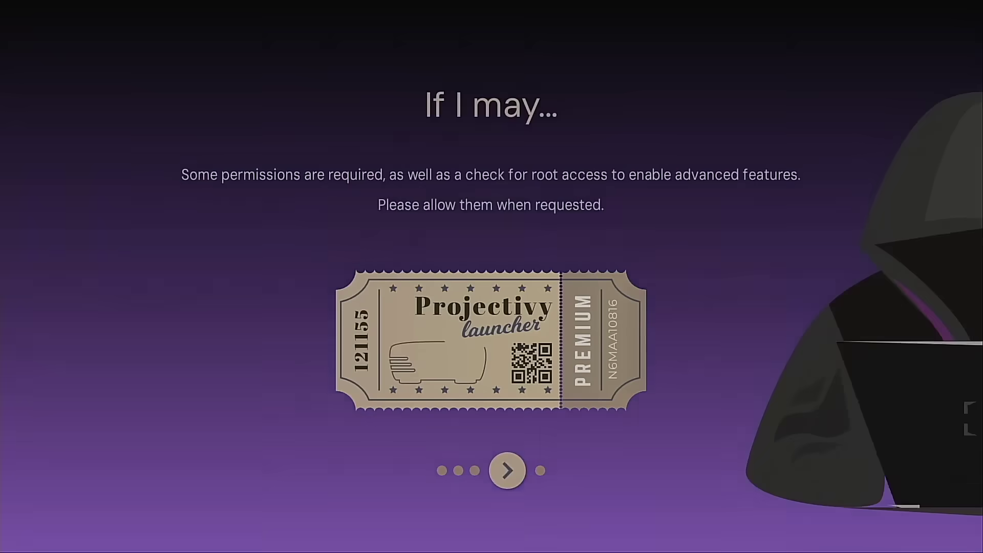
key(Return)
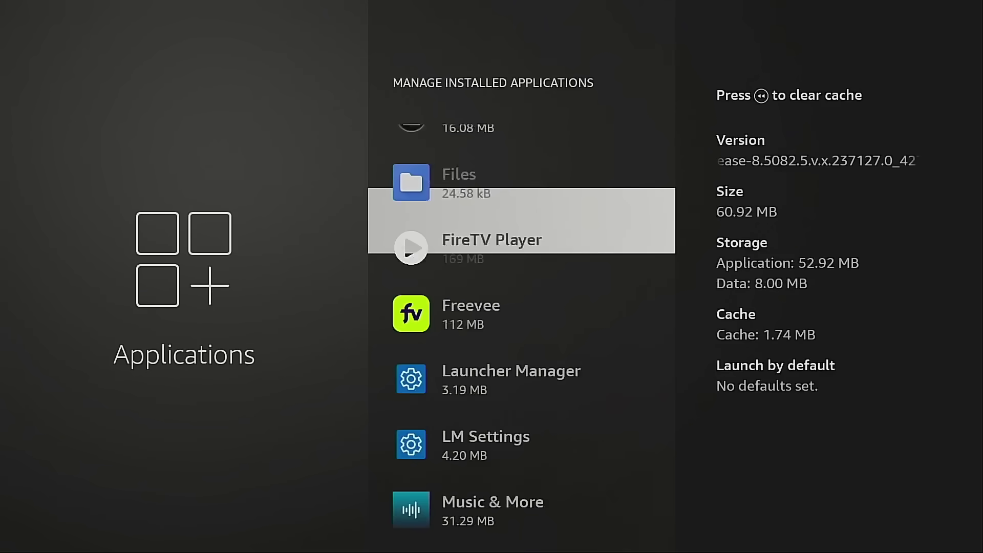
- Open Projectivy Launcher's entry among the installed applications and examine its available options
key(Return)
key(Down)
key(Down)
key(Down)
key(Down)
key(Down)
key(Down)
key(Down)
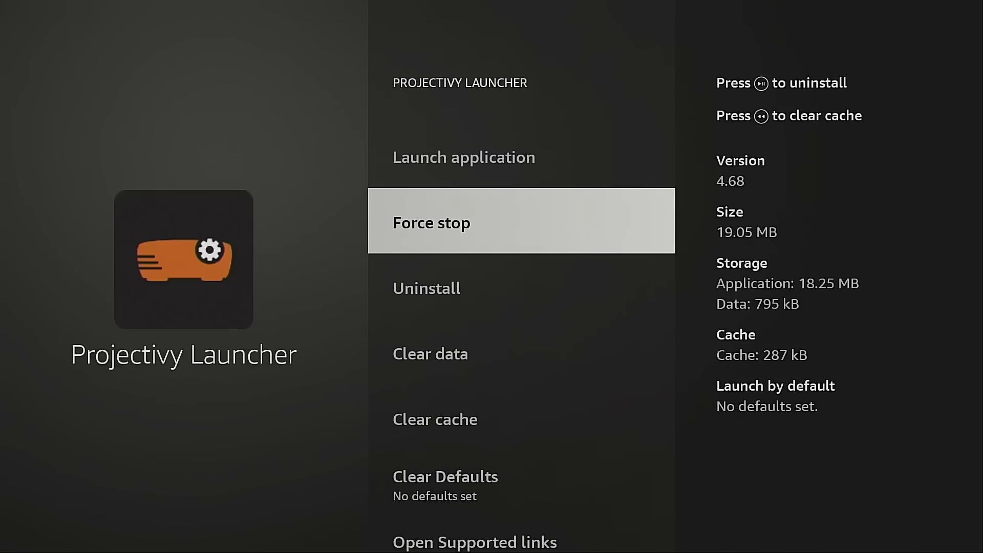
key(Up)
key(Up)
key(Up)
key(Up)
key(Up)
key(Up)
key(Up)
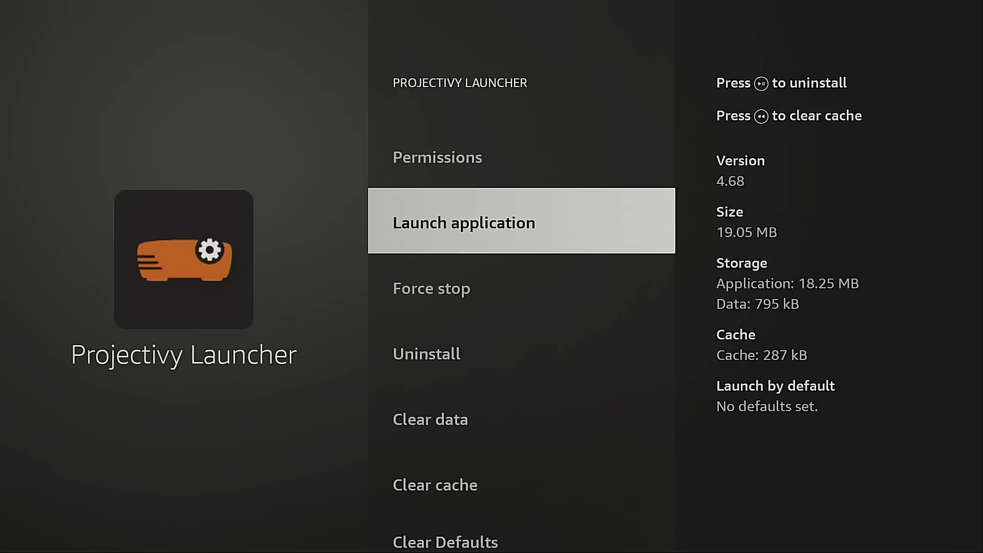
- Return to the Projectivy Launcher setup, declining anonymous usage and crash reporting, and finish the setup
key(Return)
key(Escape)
key(Escape)
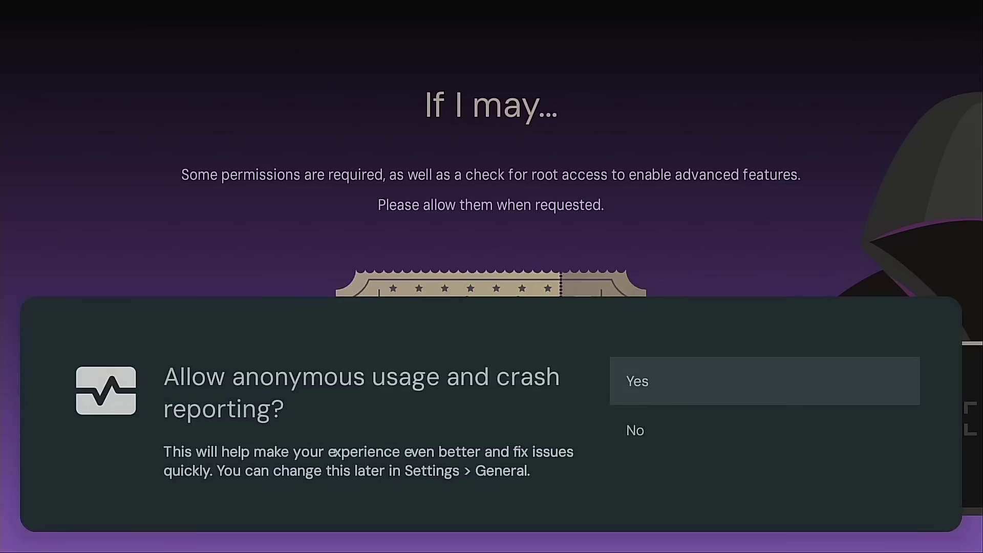
key(Down)
key(Return)
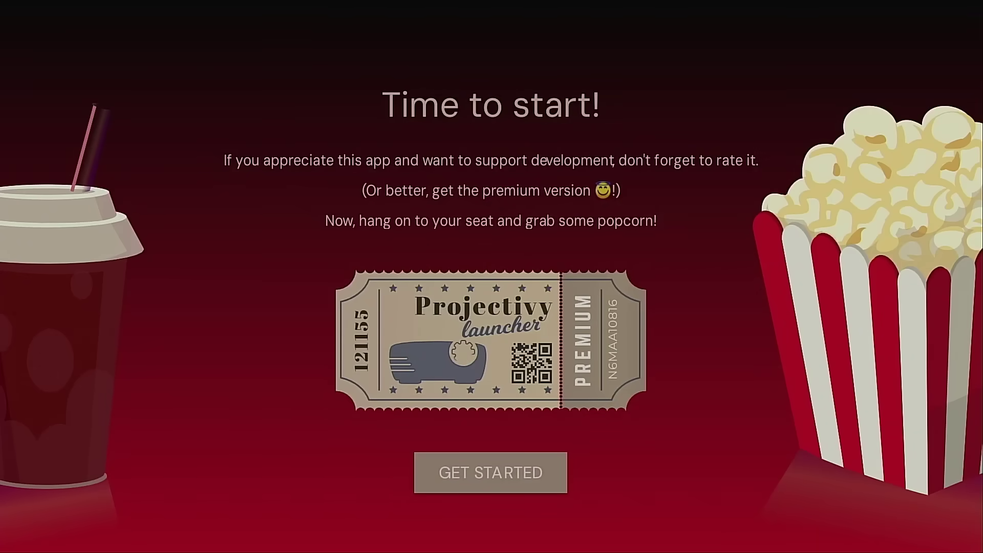
key(Return)
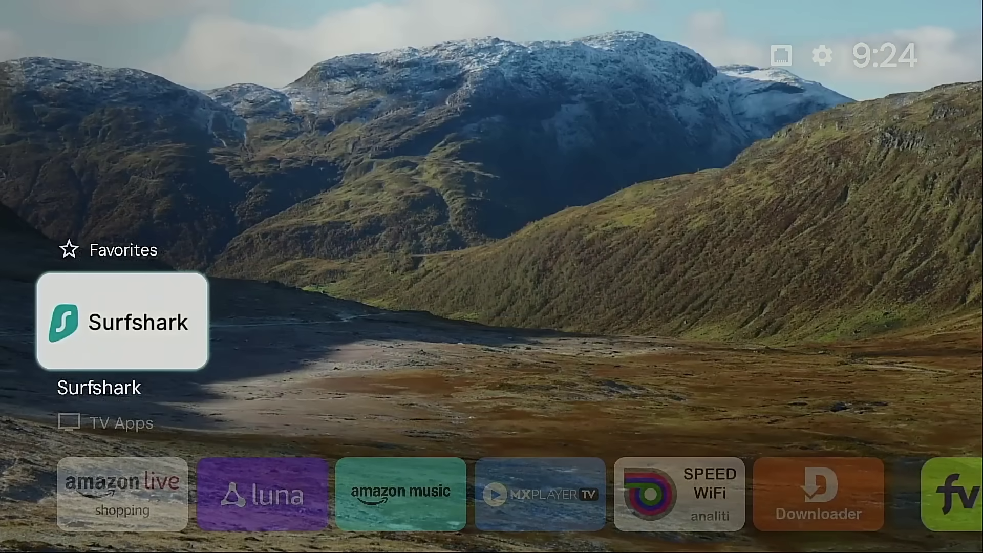
- Browse the TV Apps row on the home screen as far as Launcher Manager
key(Down)
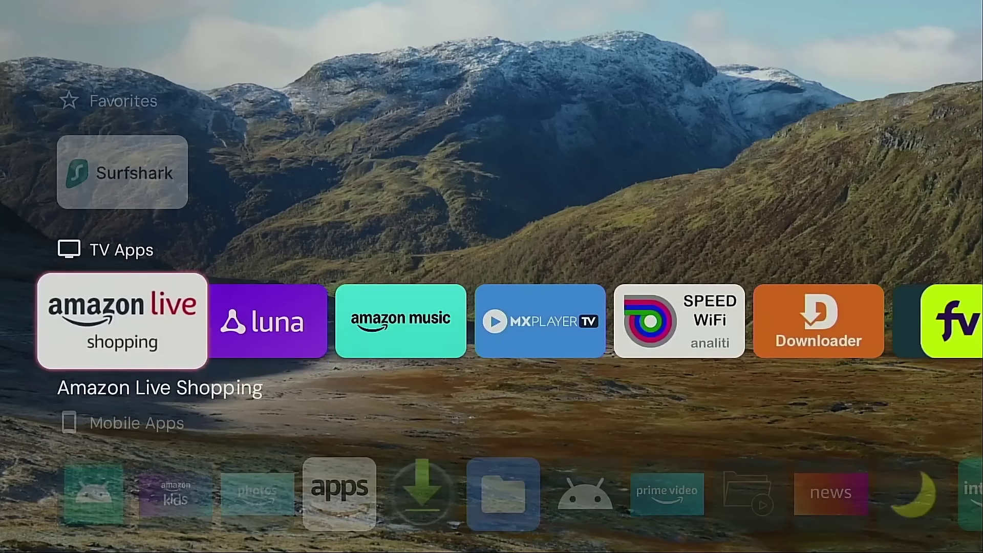
key(Up)
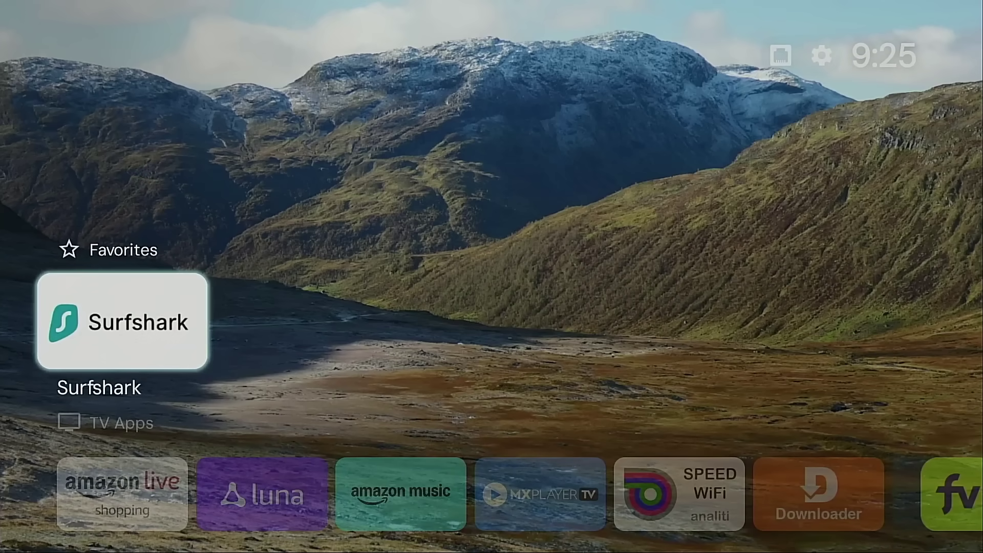
key(Down)
key(Right)
key(Right)
key(Right)
key(Right)
key(Right)
key(Right)
key(Right)
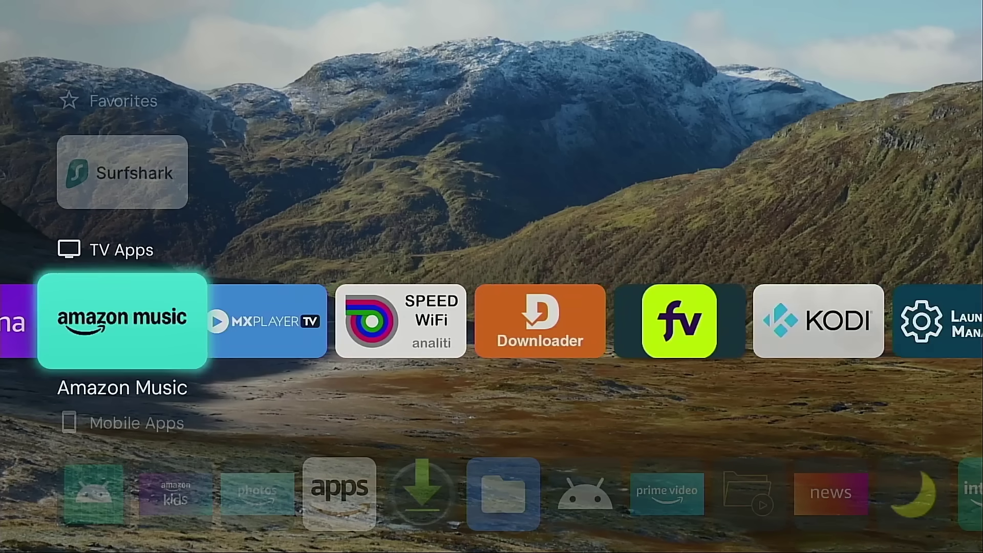
key(Right)
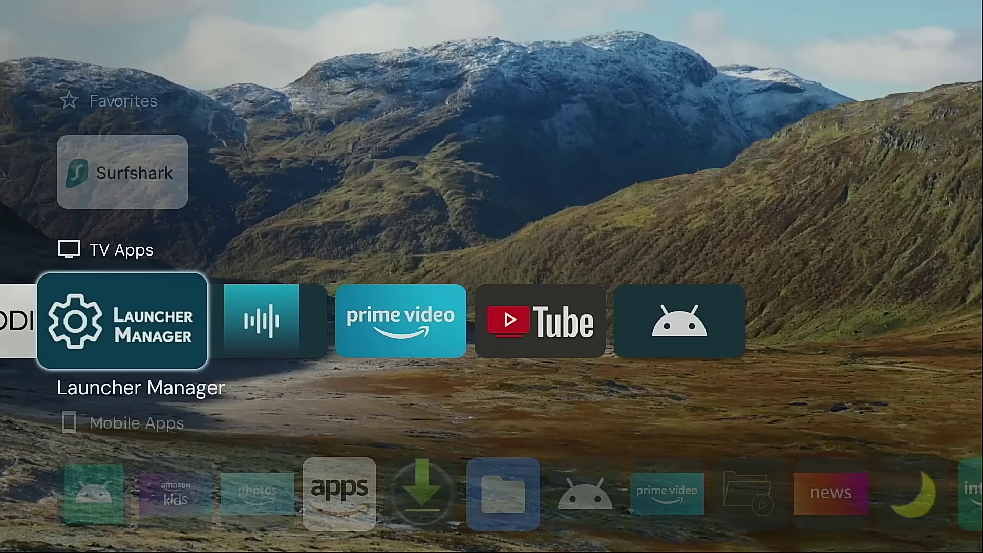
- Open the Android settings from the Projectivy Launcher settings
key(Up)
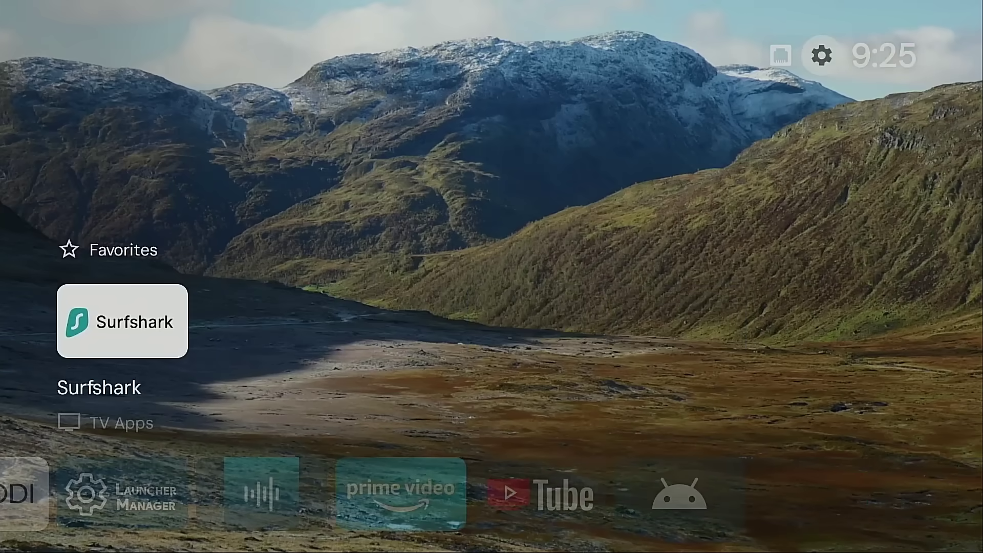
key(Return)
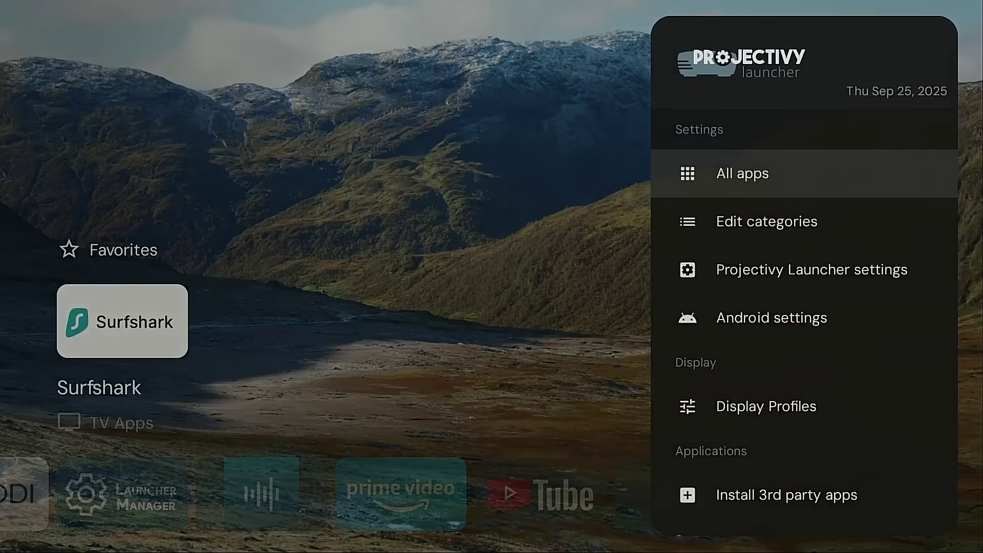
key(Down)
key(Down)
key(Down)
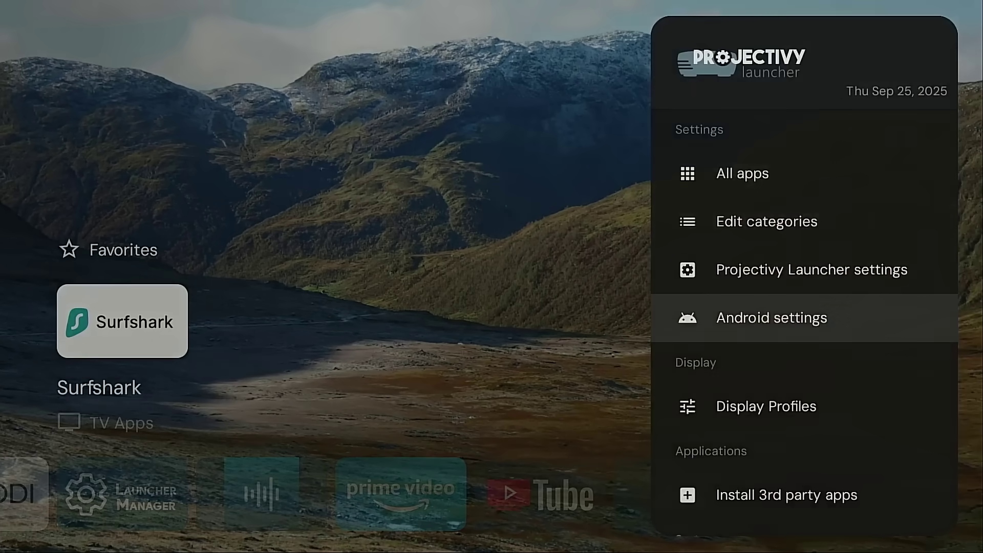
key(Return)
- Open the list of installed applications in the Fire TV Applications settings
key(Right)
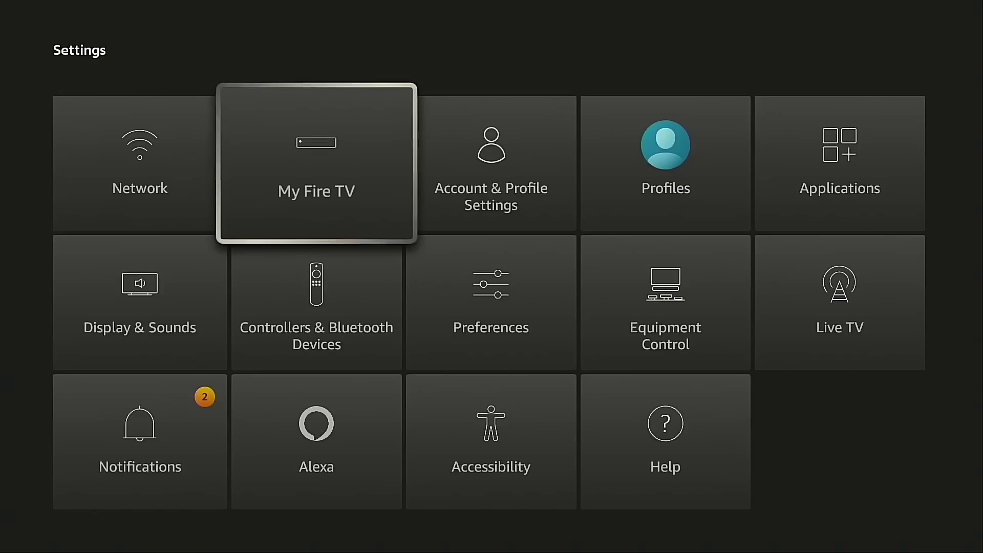
key(Right)
key(Right)
key(Right)
key(Return)
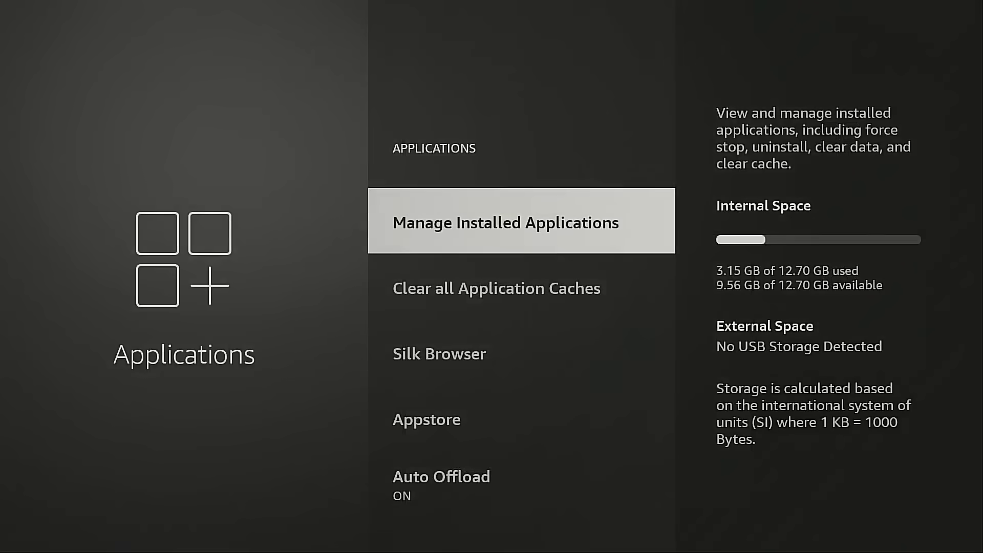
key(Return)
- Find Launcher Manager in the list of installed applications and examine its details
key(Down)
key(Down)
key(Down)
key(Down)
key(Down)
key(Down)
key(Down)
key(Down)
key(Down)
key(Down)
key(Down)
key(Down)
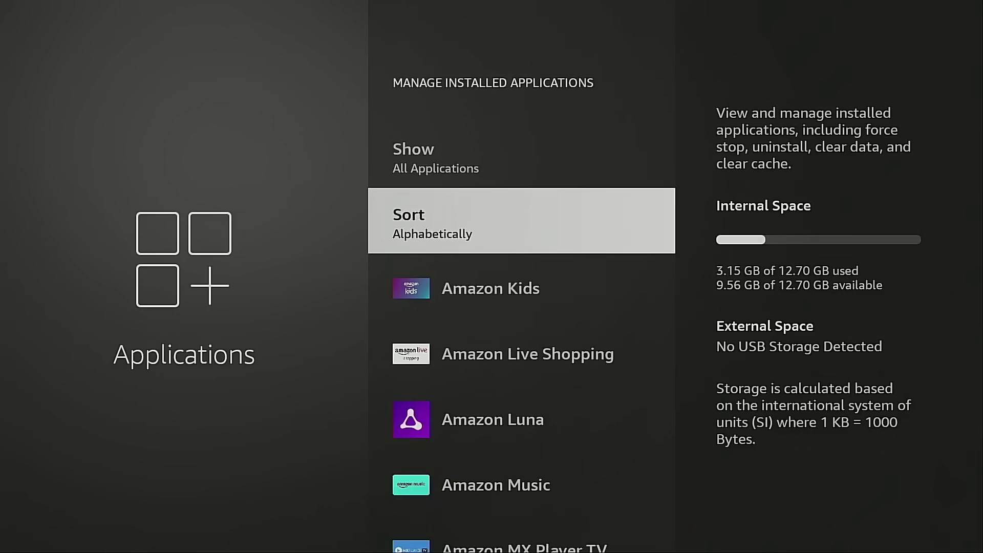
key(Down)
key(Down)
key(Down)
key(Down)
key(Down)
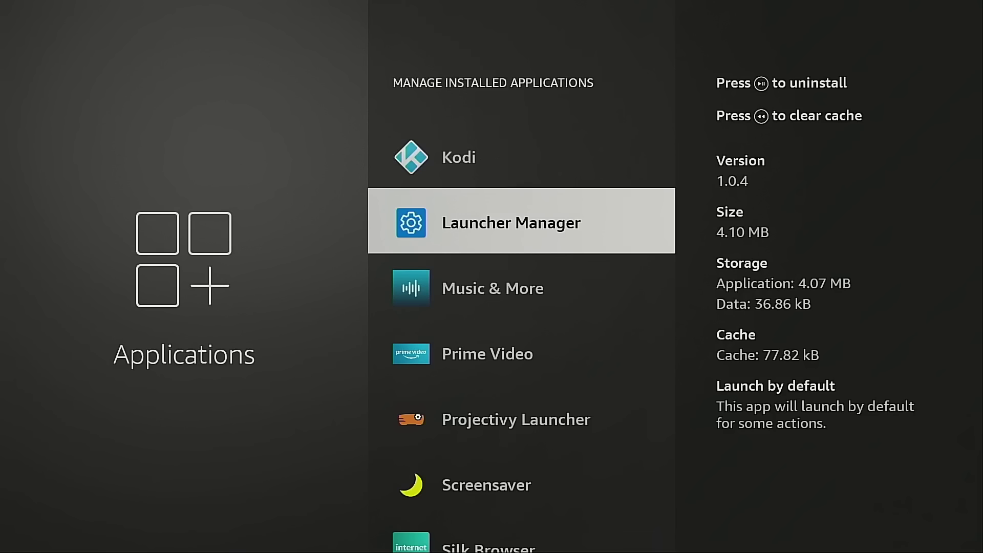
- Return to the home screen and open Downloader from the TV Apps row
key(Home)
key(Down)
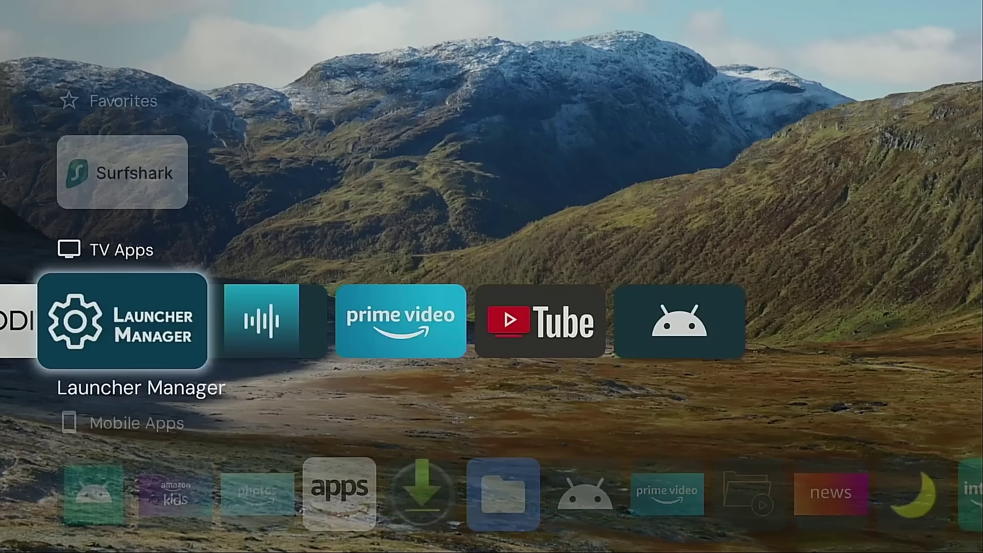
key(Left)
key(Left)
key(Left)
key(Left)
key(Left)
key(Right)
key(Right)
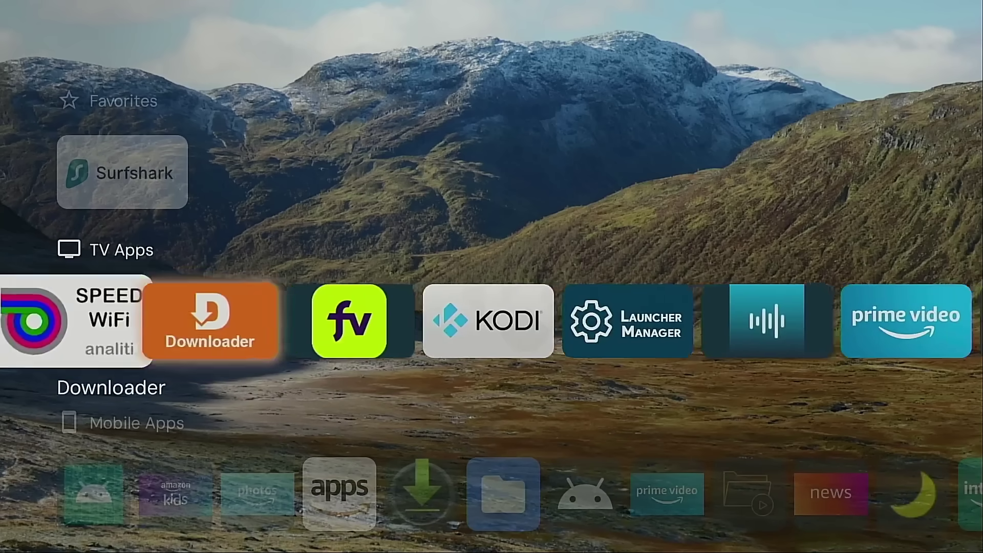
key(Return)
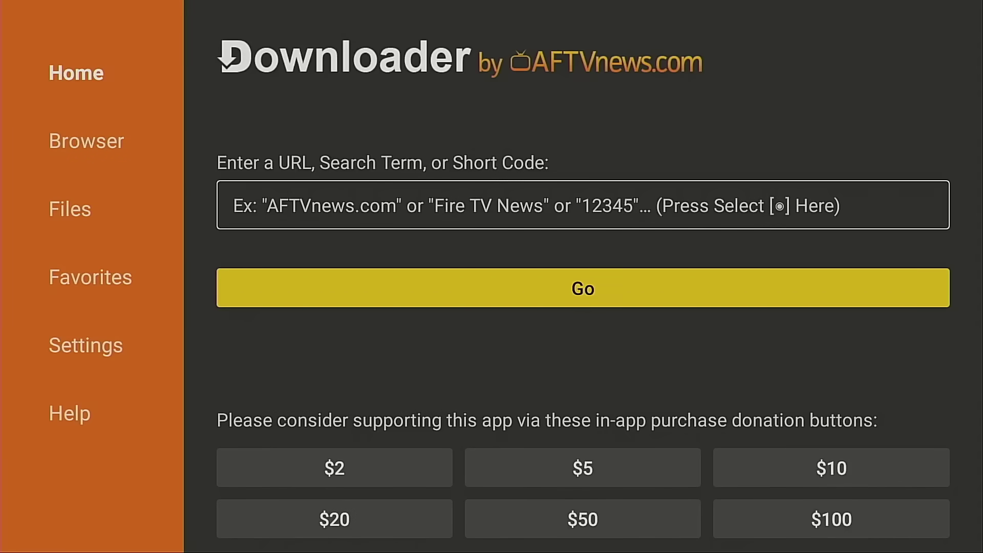
- Enter the short code 250931 in Downloader's URL field and submit it
key(Up)
key(Return)
key(Up)
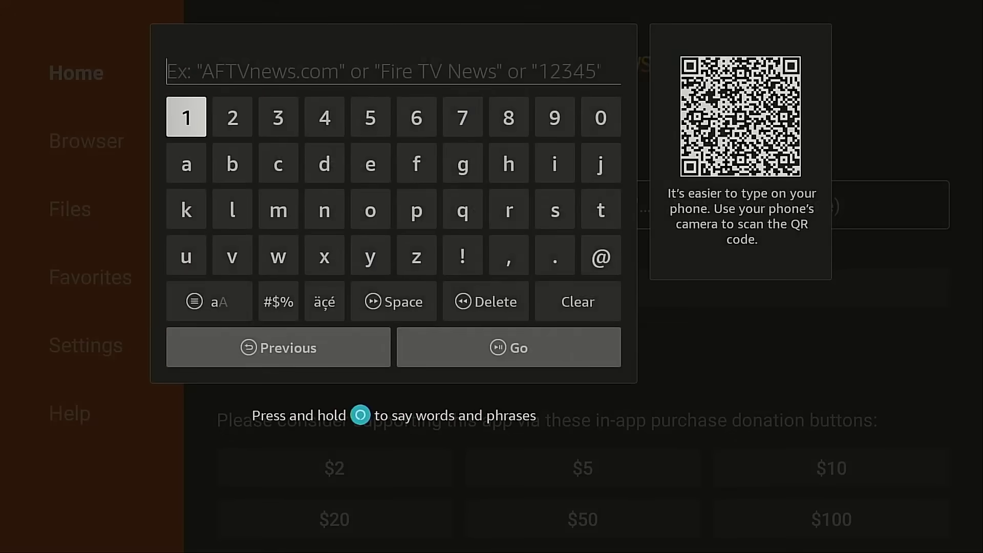
key(Right)
key(Return)
key(Right)
key(Right)
key(Right)
key(Return)
key(Right)
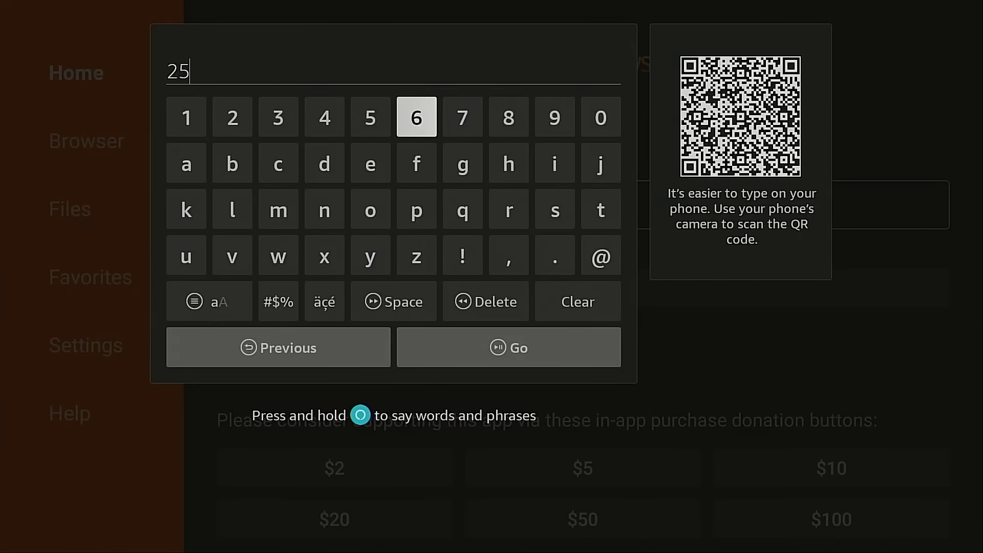
key(Right)
key(Right)
key(Right)
key(Right)
key(Return)
key(Left)
key(Return)
key(Left)
key(Left)
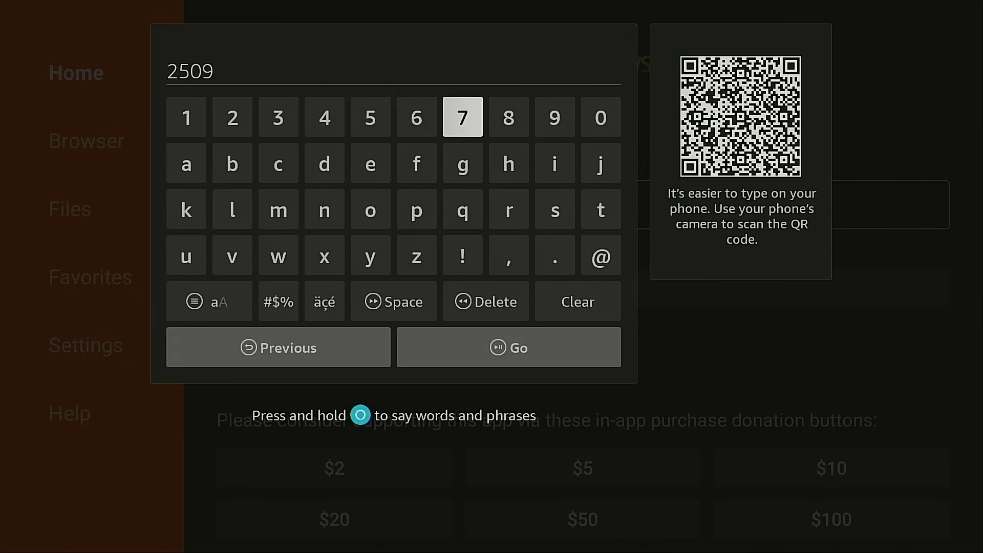
key(Left)
key(Left)
key(Left)
key(Left)
key(Return)
key(Left)
key(Left)
key(Return)
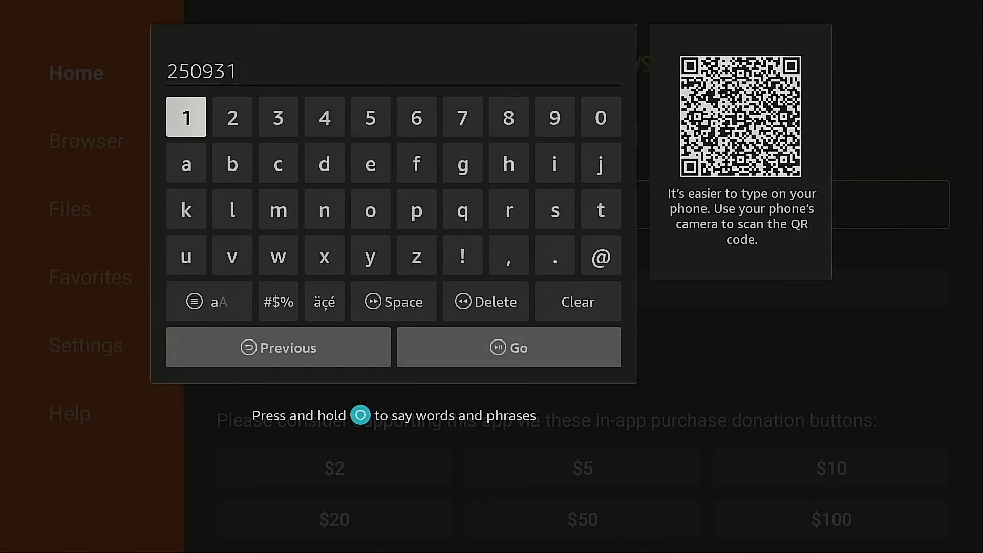
key(Down)
key(Down)
key(Down)
key(Right)
key(Return)
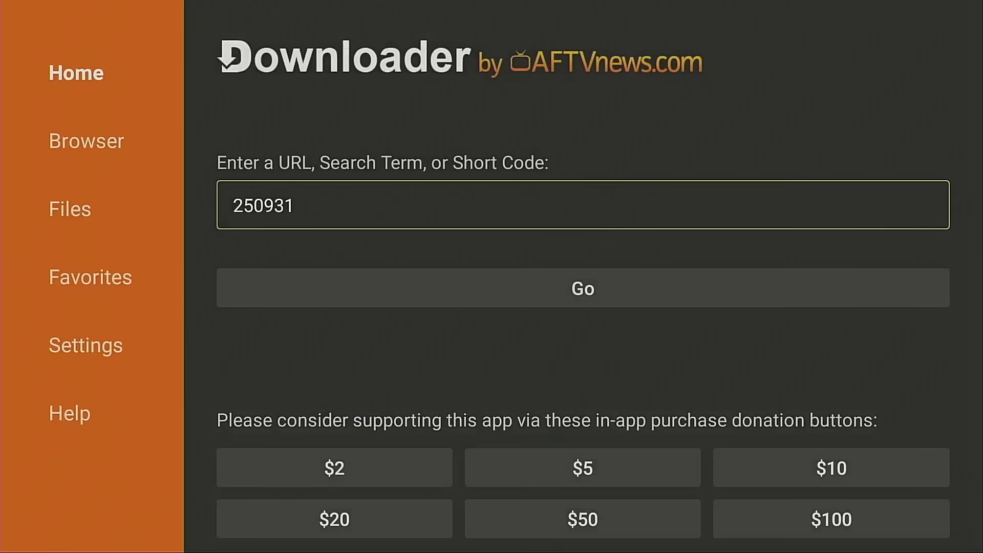
- Load the page for the entered code and add the TROYPOINT Toolbox page to Downloader's favorites
key(Down)
key(Return)
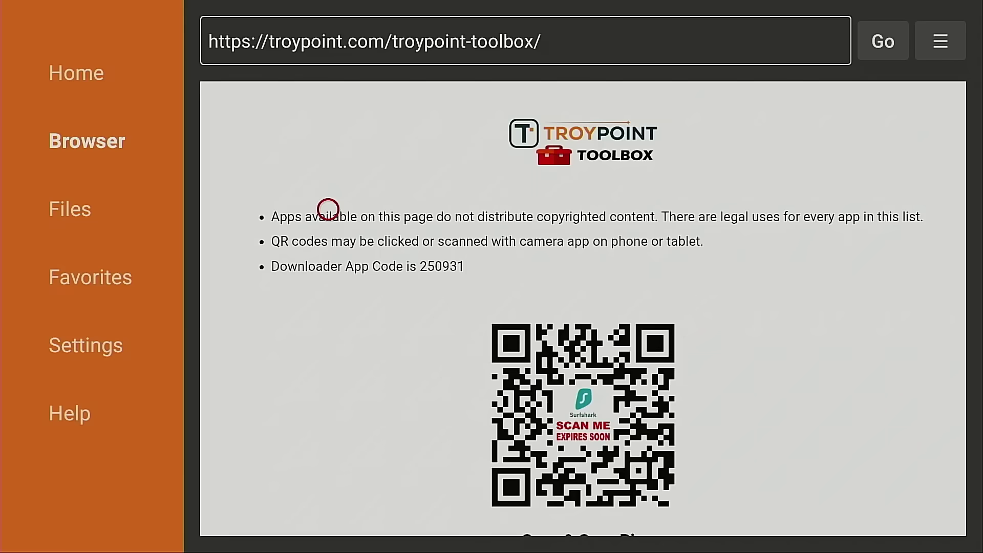
key(Menu)
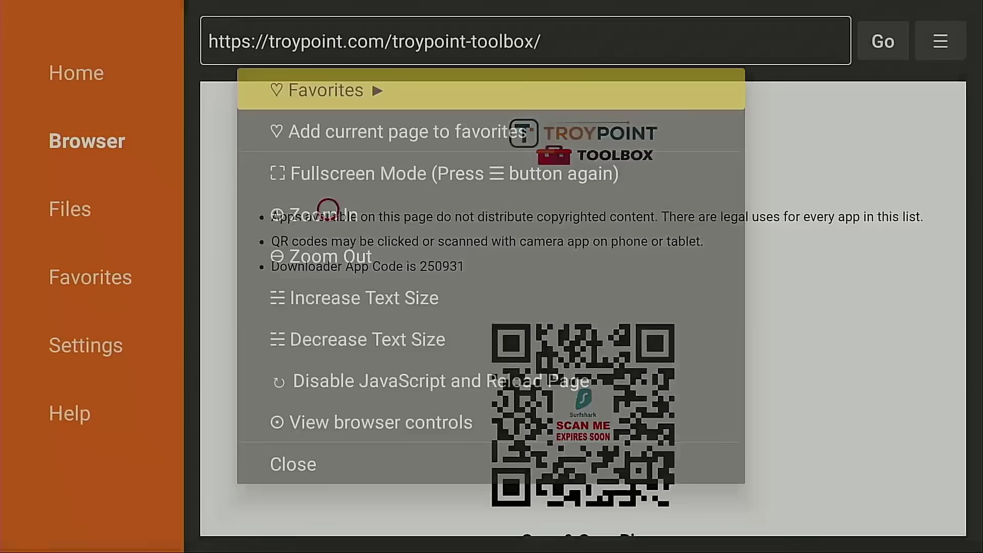
key(Down)
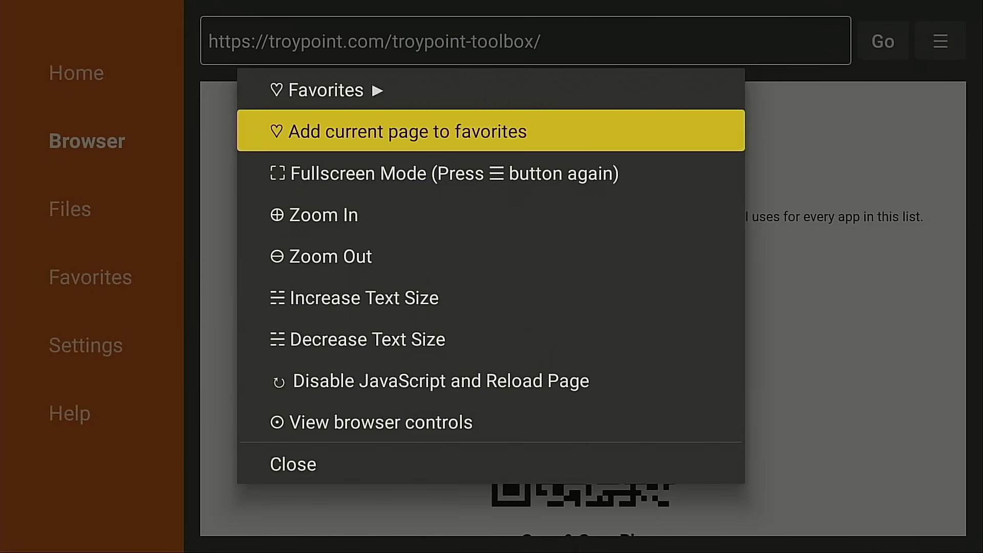
key(Return)
key(Return)
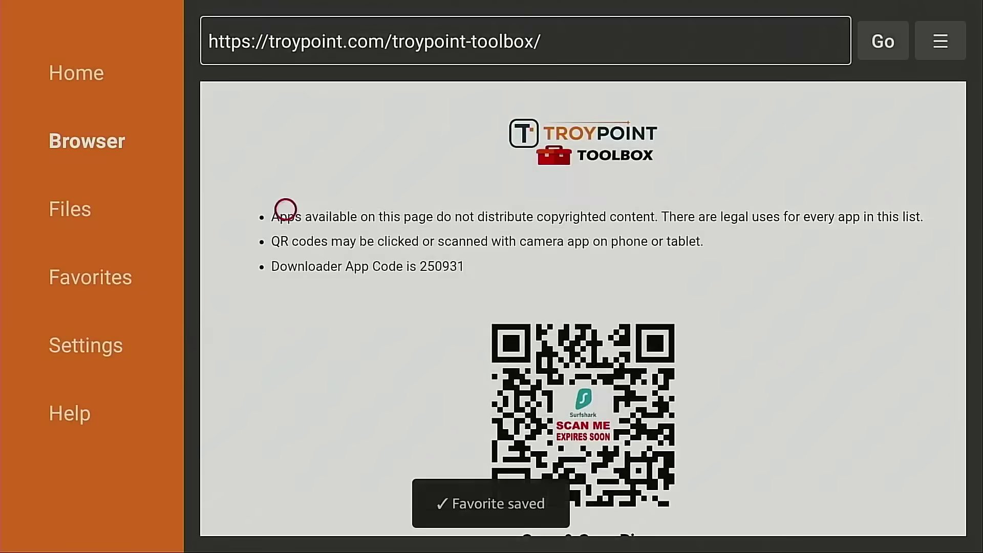
- Open the saved TROYPOINT Toolbox page from Downloader's favorites list
key(Left)
key(Left)
key(Down)
key(Down)
key(Down)
key(Return)
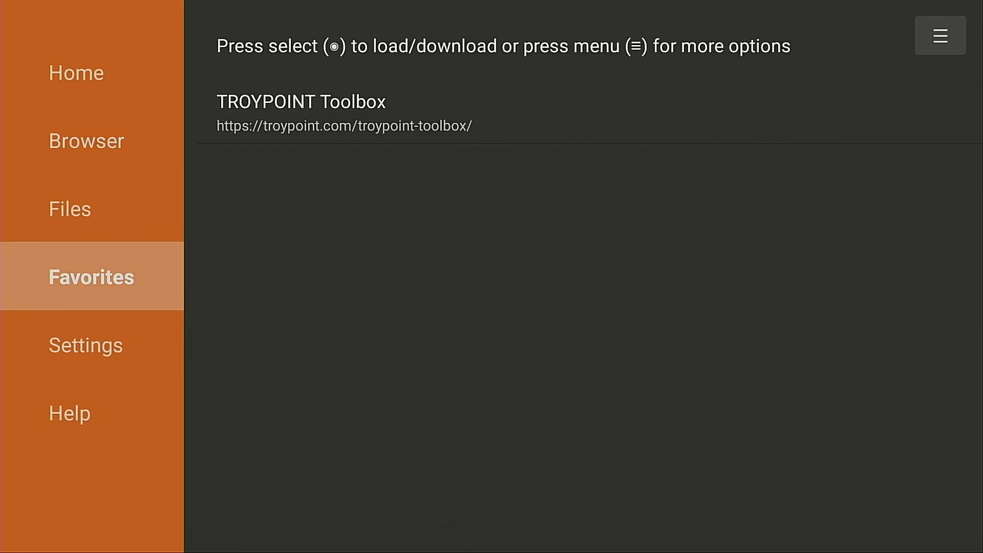
key(Right)
key(Return)
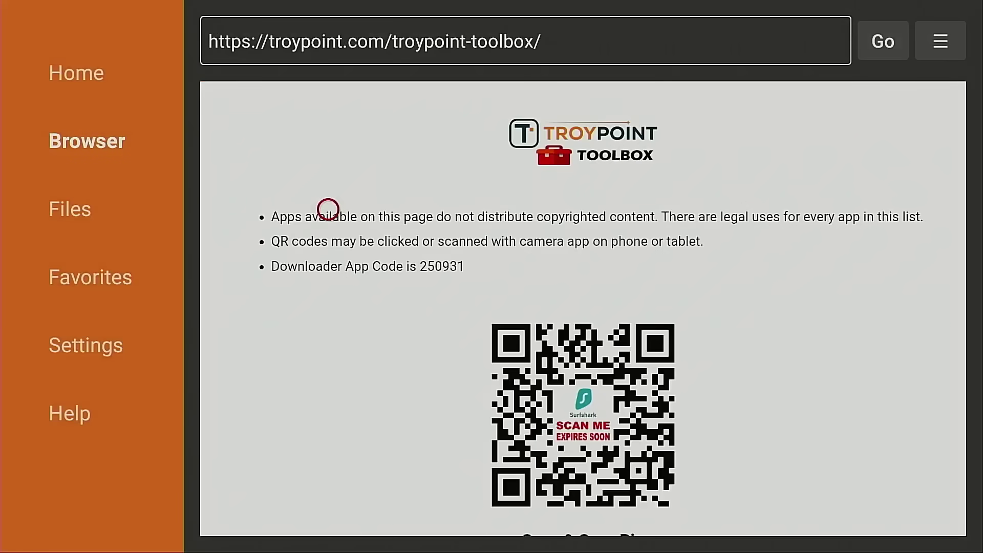
- Download Launcher Manager v1.0.8 for Fire TV from the Toolbox page and install it as an update
key(Down)
key(Down)
key(Down)
key(Down)
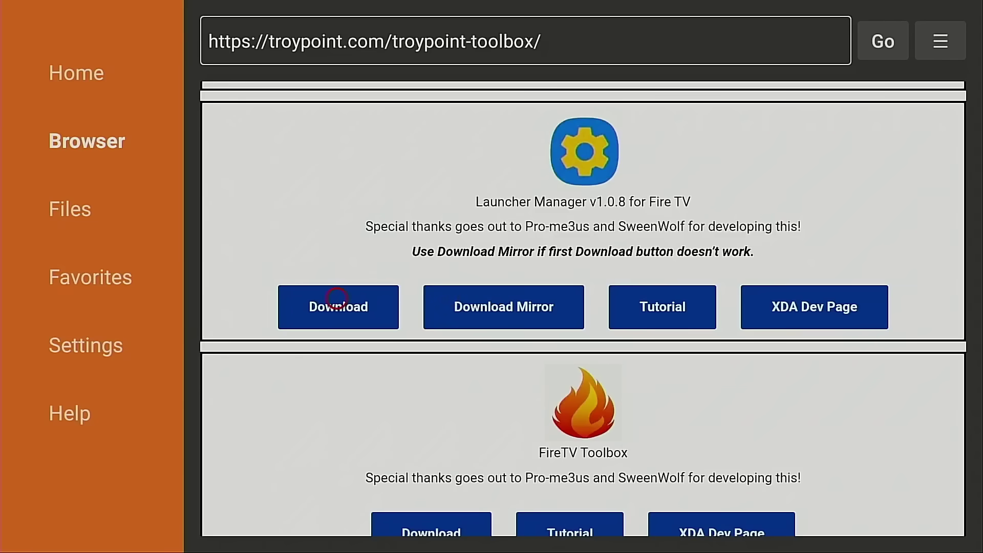
click(338, 297)
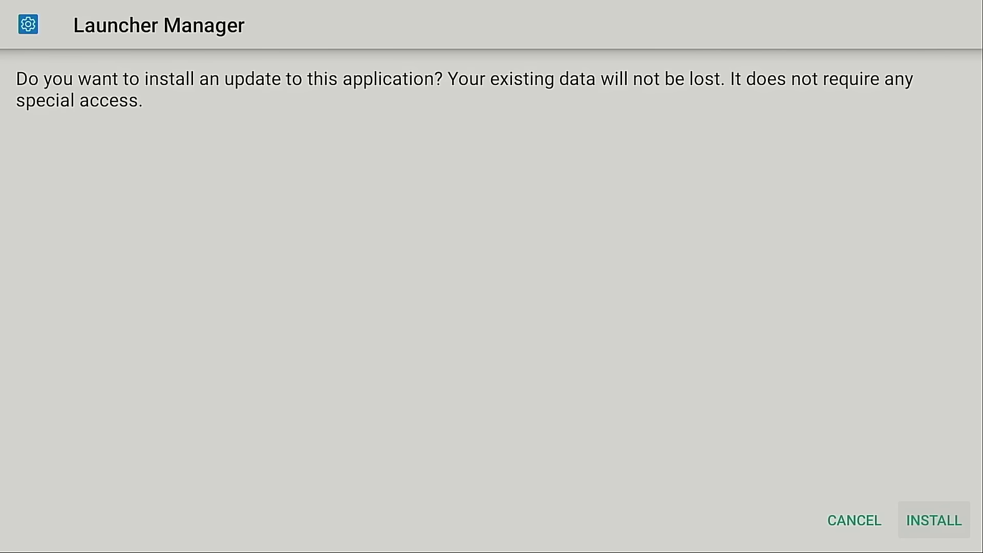
key(Return)
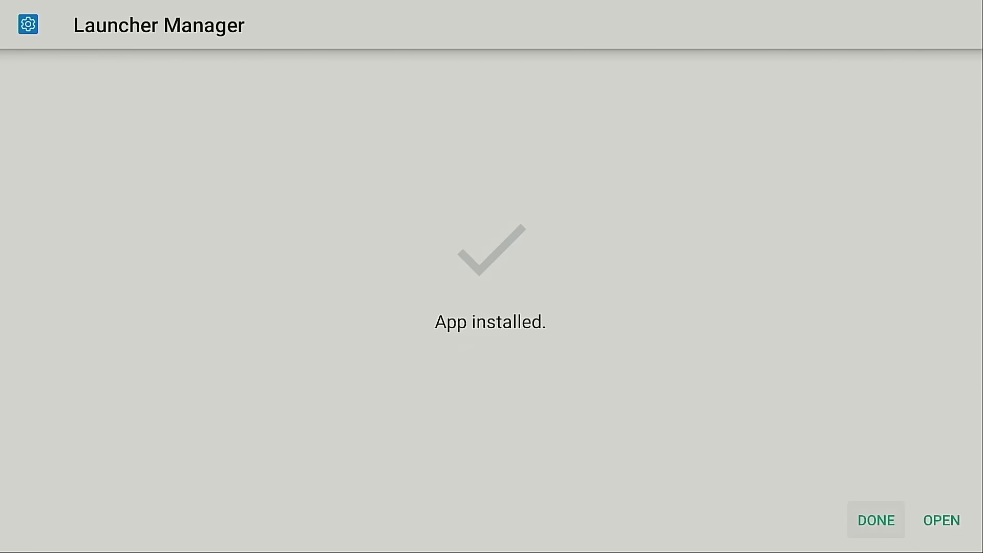
- Close the installer and delete the downloaded LM_1.0.8.apk file
key(Return)
key(Right)
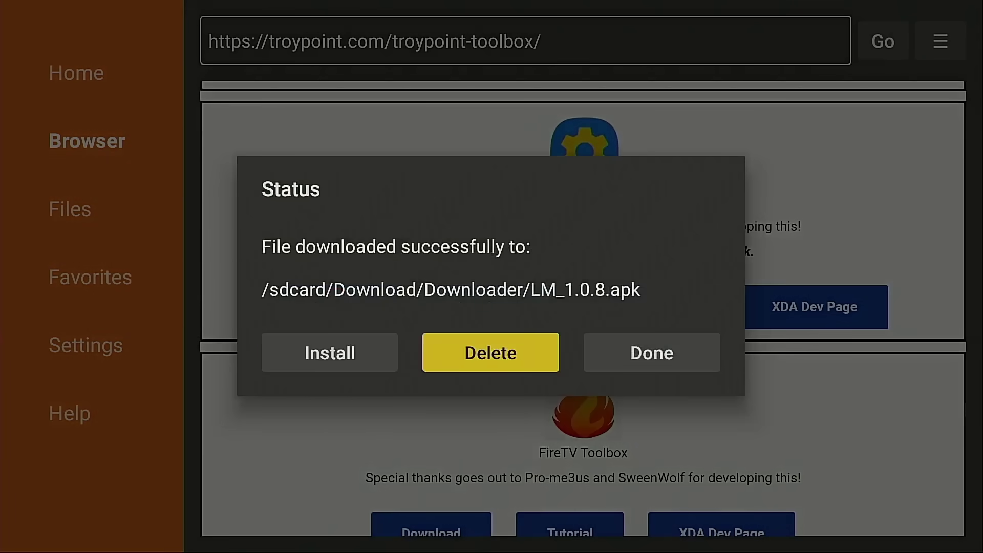
key(Return)
key(Left)
key(Return)
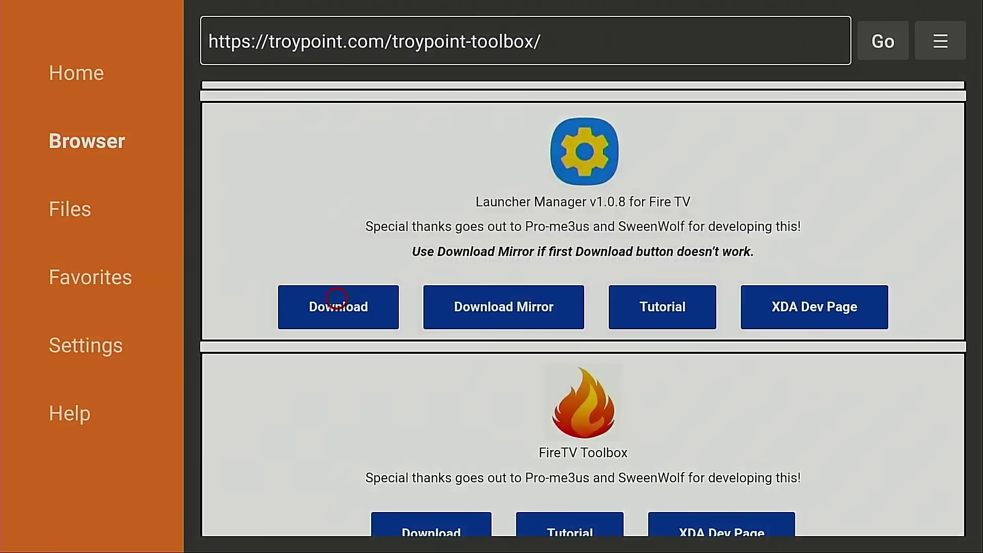
- Switch to the mobile device's browser, download LM Toolbox from the FireTV Toolbox entry and install it
scroll(337, 512, down, 3)
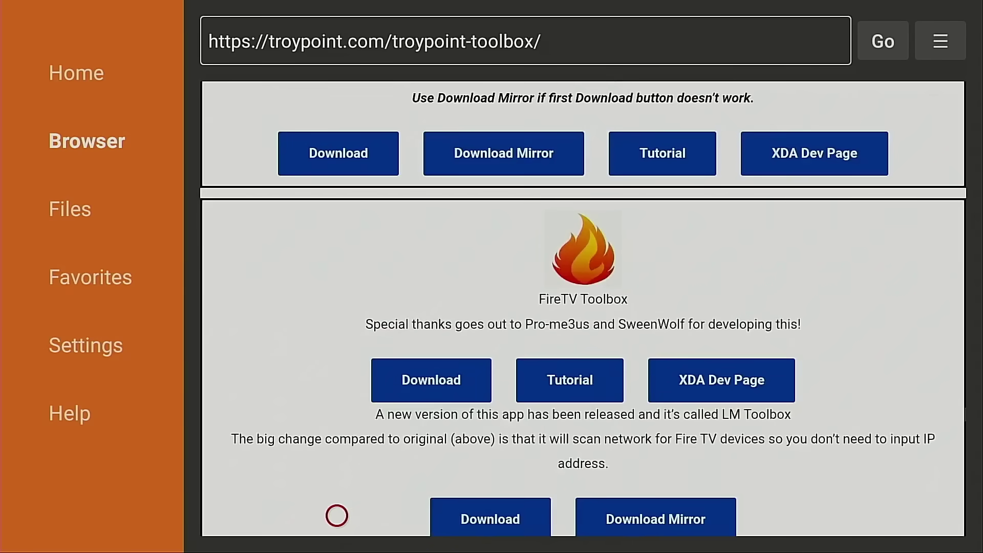
scroll(337, 516, down, 3)
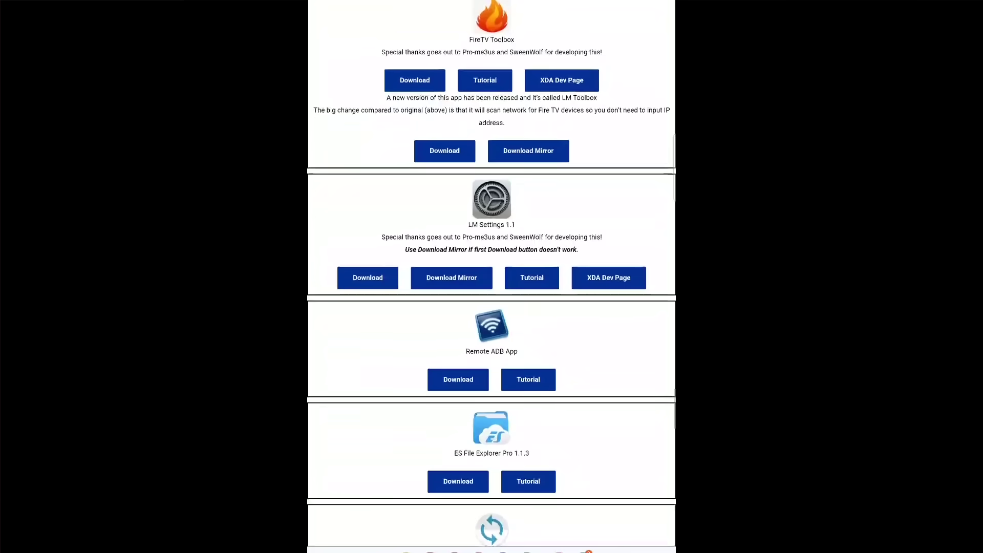
scroll(492, 277, up, 2)
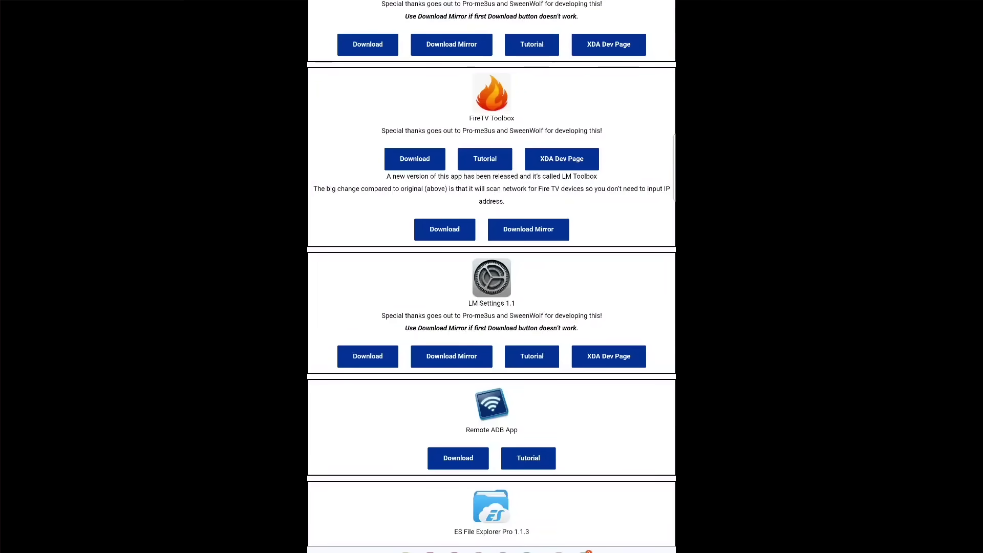
click(444, 229)
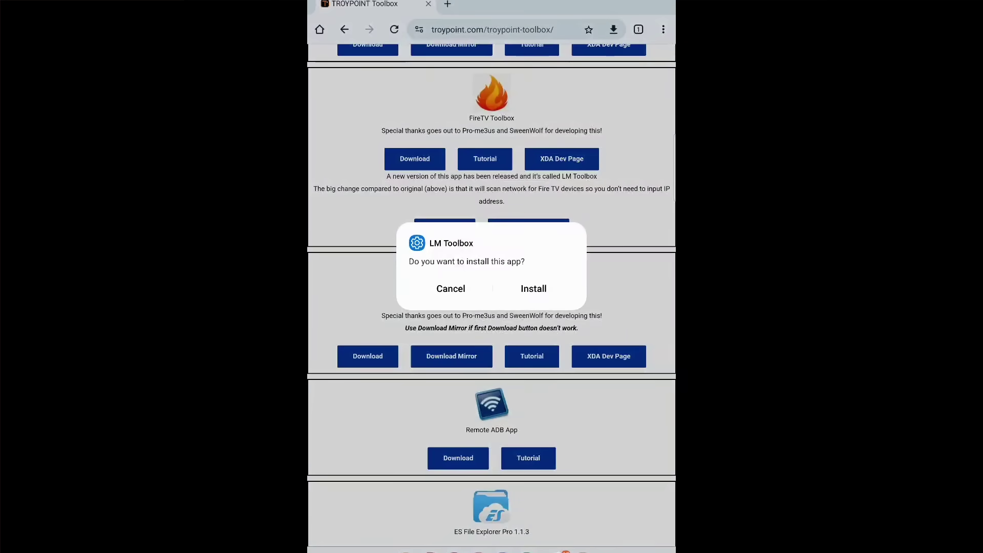
key(Right)
key(Return)
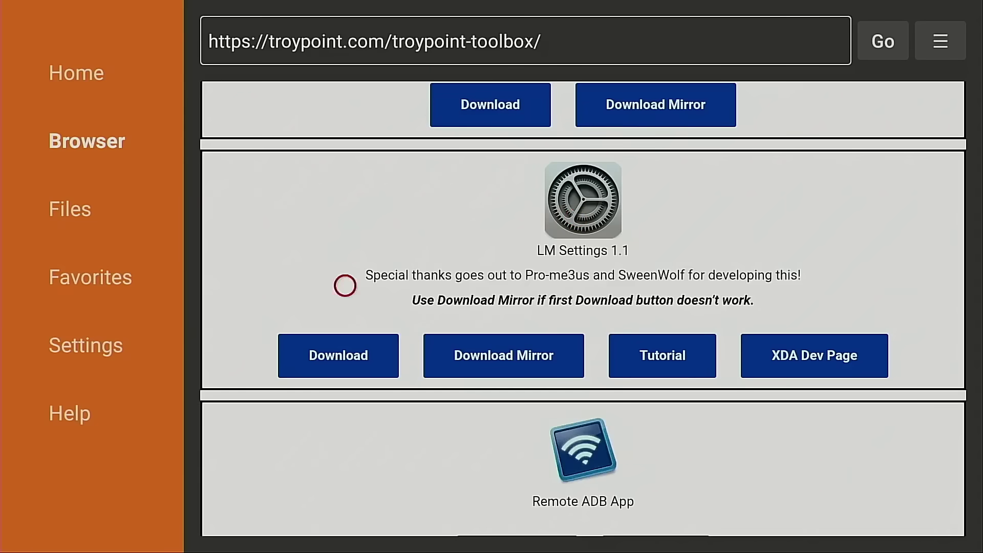
- In Downloader on the Fire TV, download LM Settings 1.1 from the Toolbox page and install it
click(345, 344)
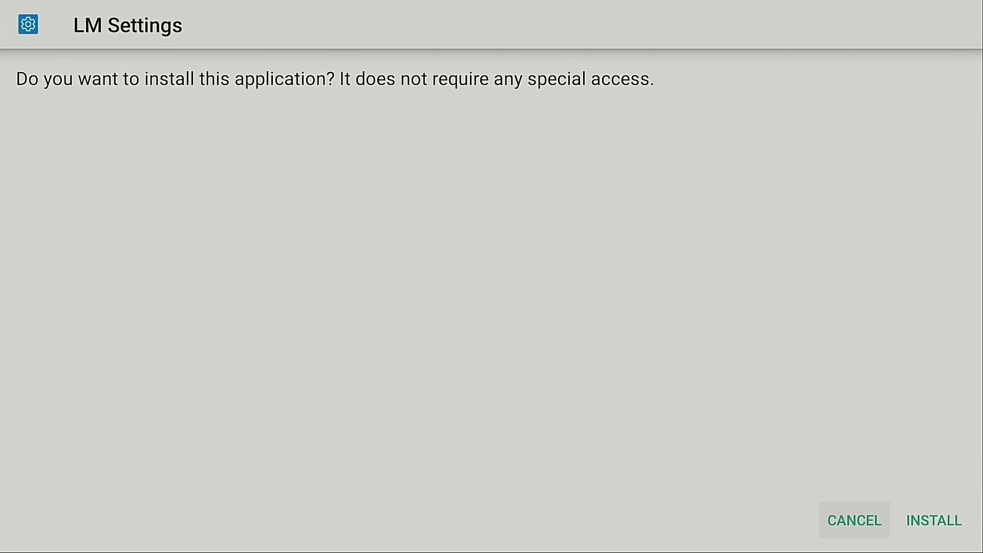
key(Right)
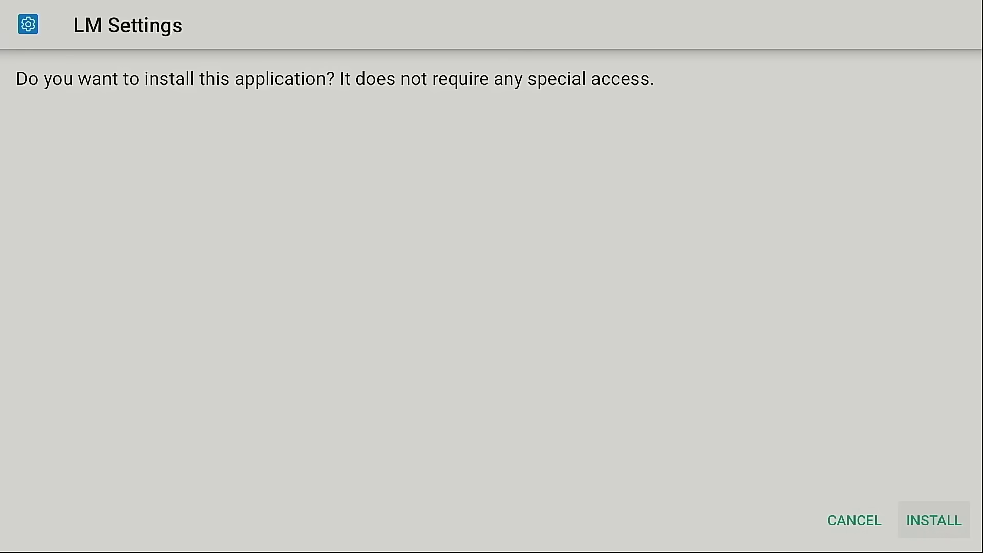
key(Return)
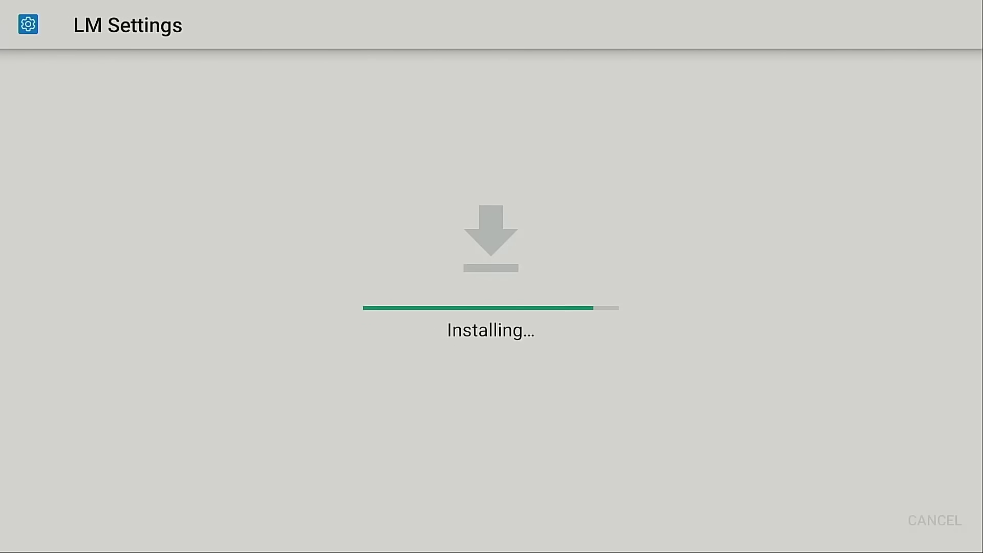
- Close the installer and delete the downloaded LM Settings_1.1.apk file
key(Return)
key(Right)
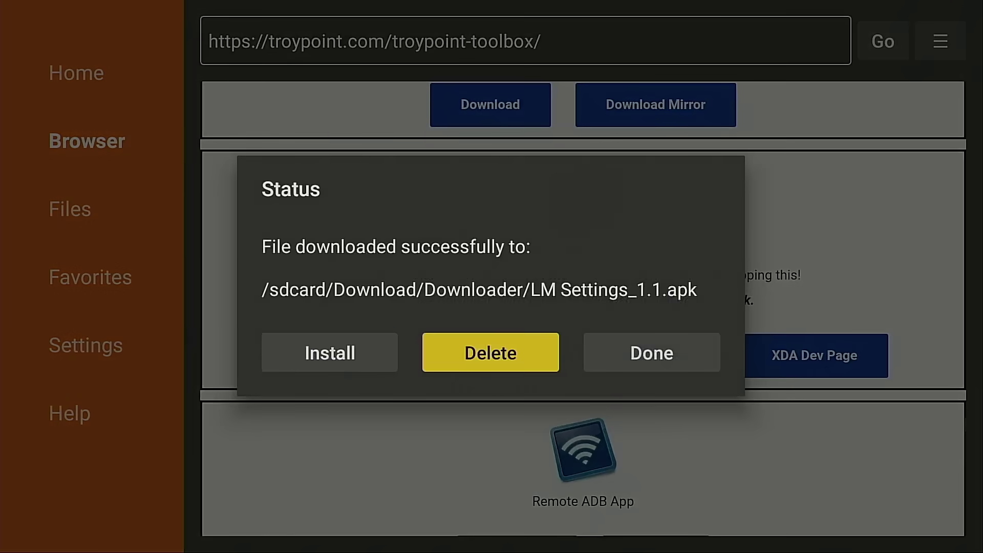
key(Return)
key(Left)
key(Return)
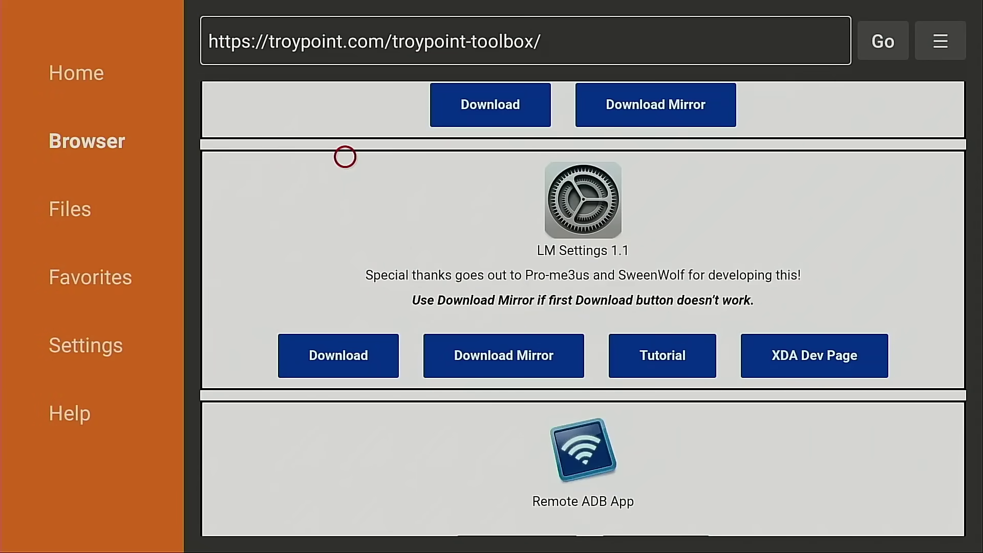
- Return to the home screen and open Android settings from Projectivy Launcher's settings
key(Home)
key(Up)
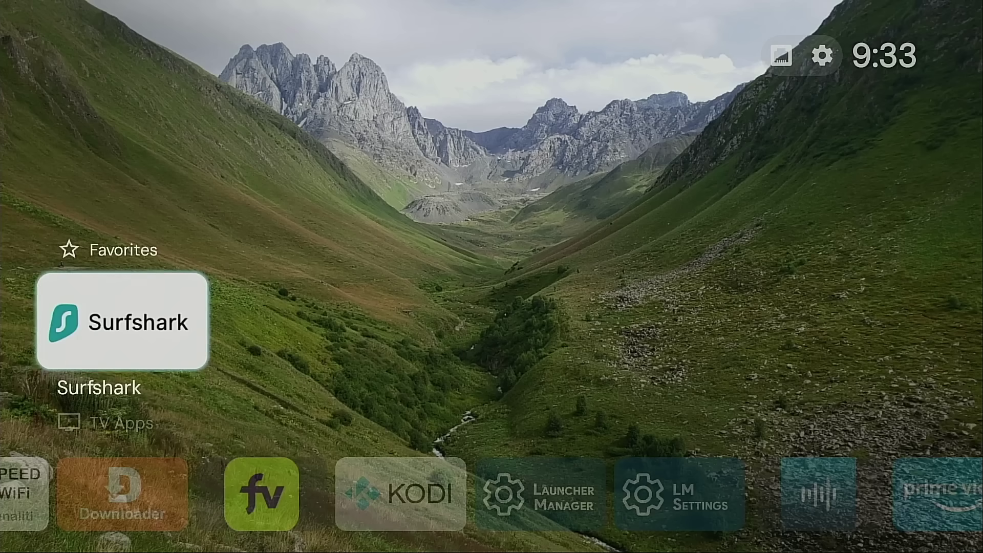
key(Up)
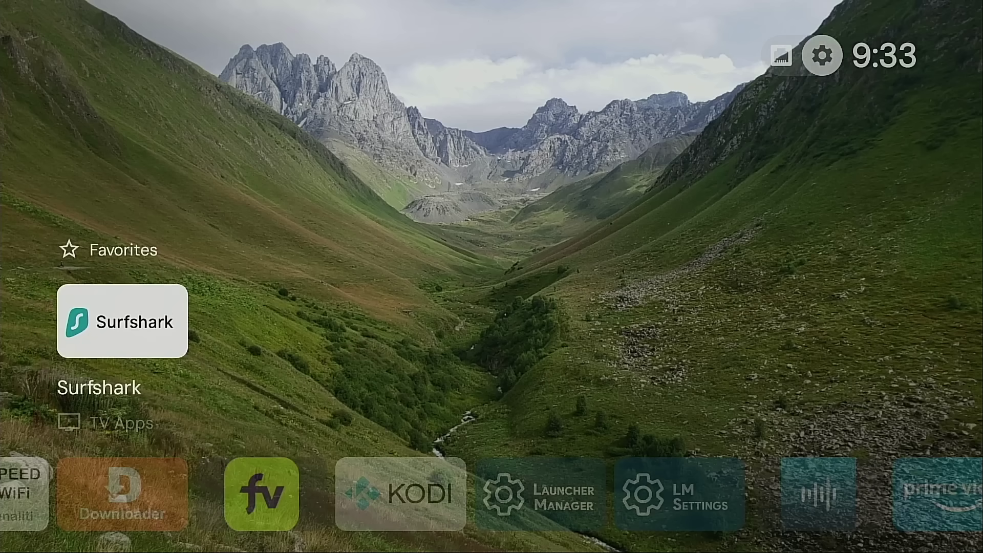
key(Return)
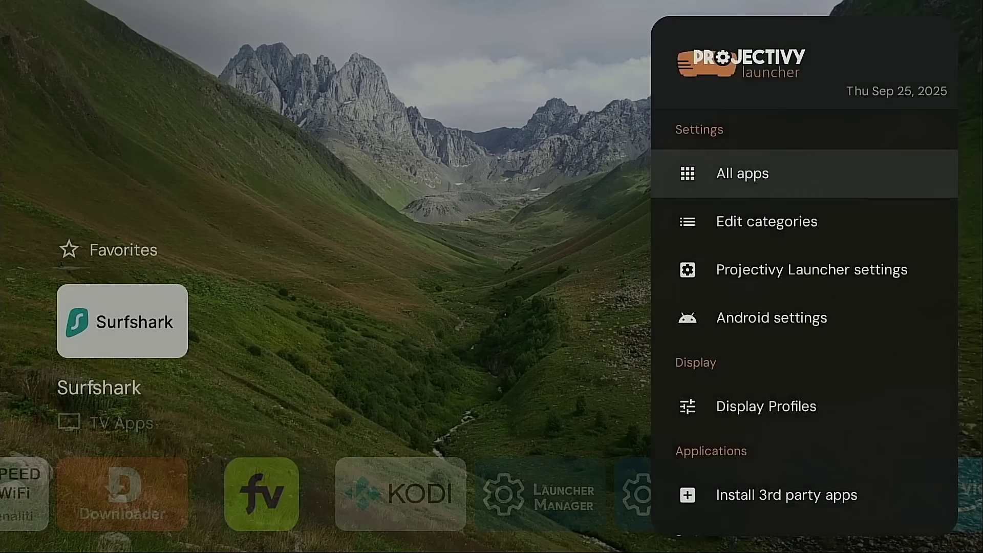
key(Down)
key(Down)
key(Down)
key(Return)
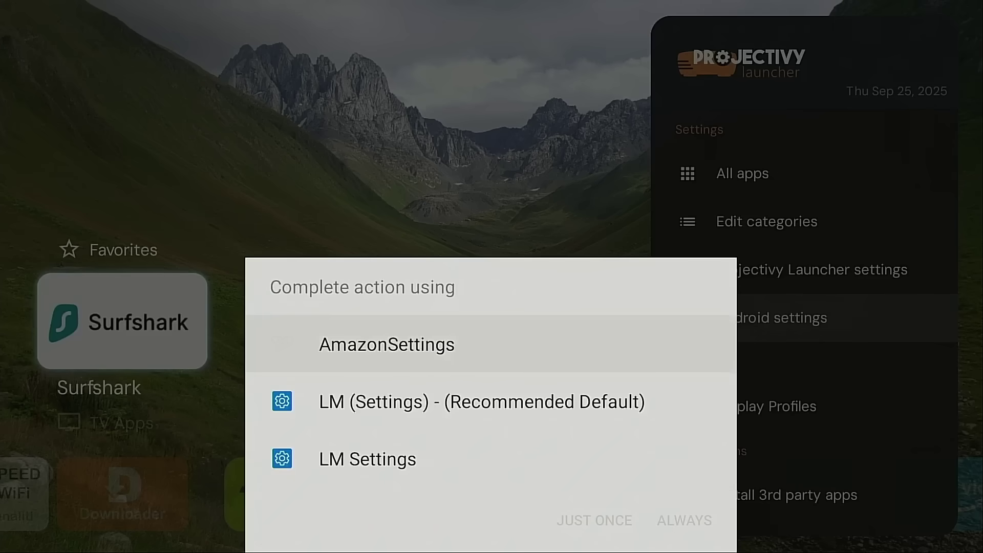
- Choose LM (Settings) - (Recommended Default) to always handle opening the Android settings
key(Down)
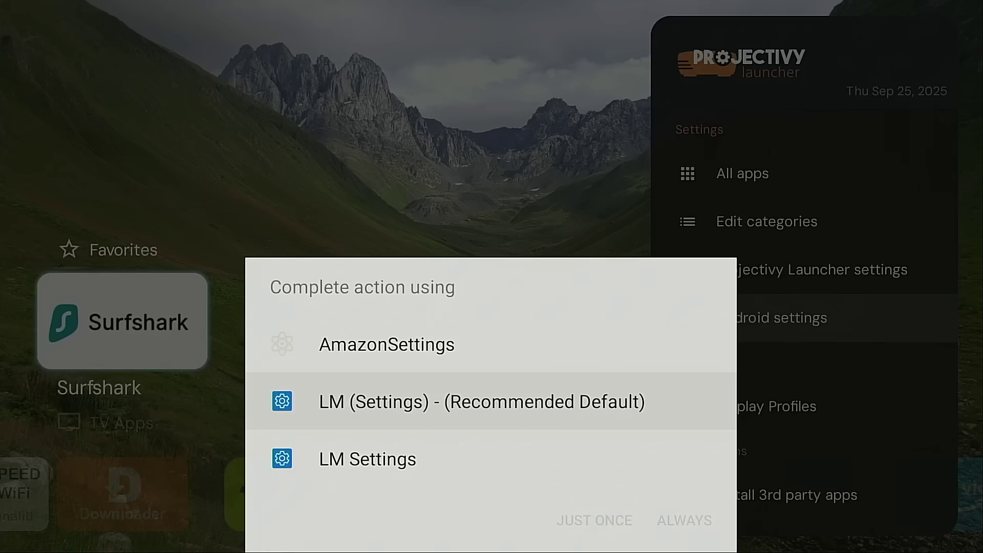
key(Return)
key(Down)
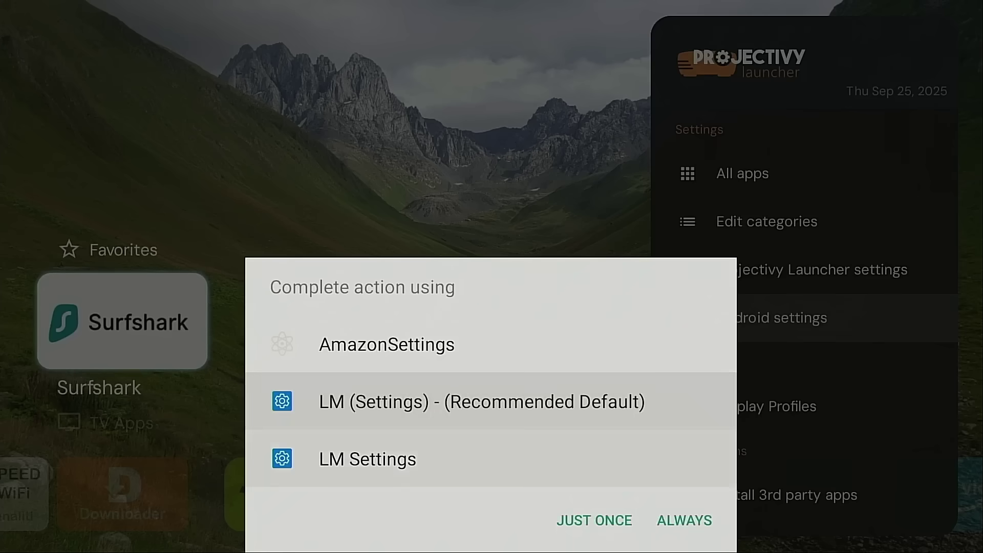
key(Down)
key(Right)
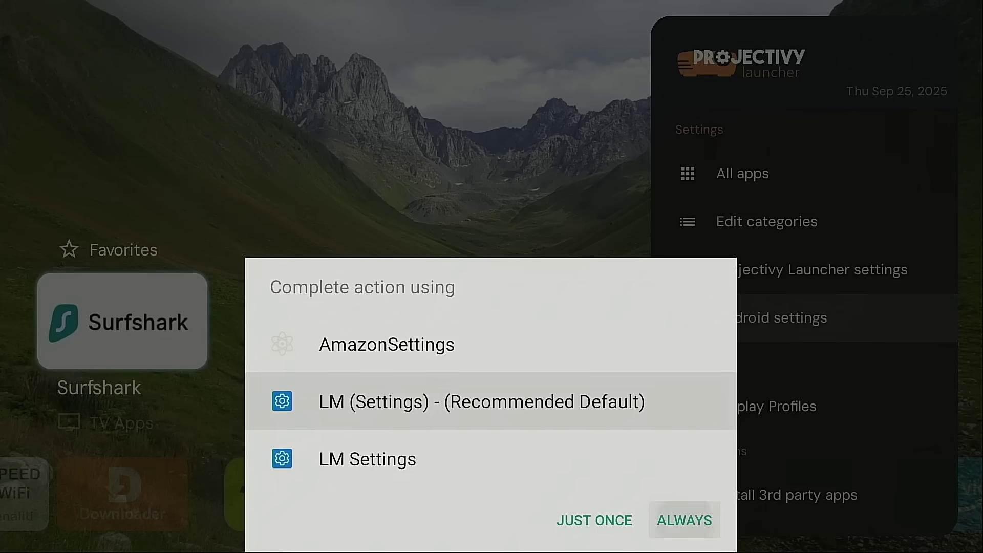
key(Return)
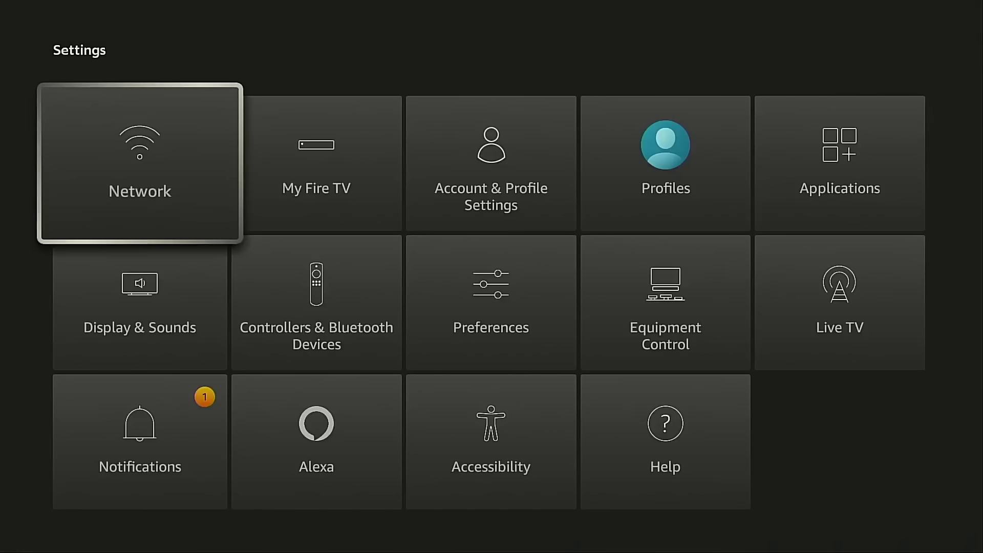
- Go back to the home screen and reopen Android settings to check the new default handler
key(Home)
key(Up)
key(Return)
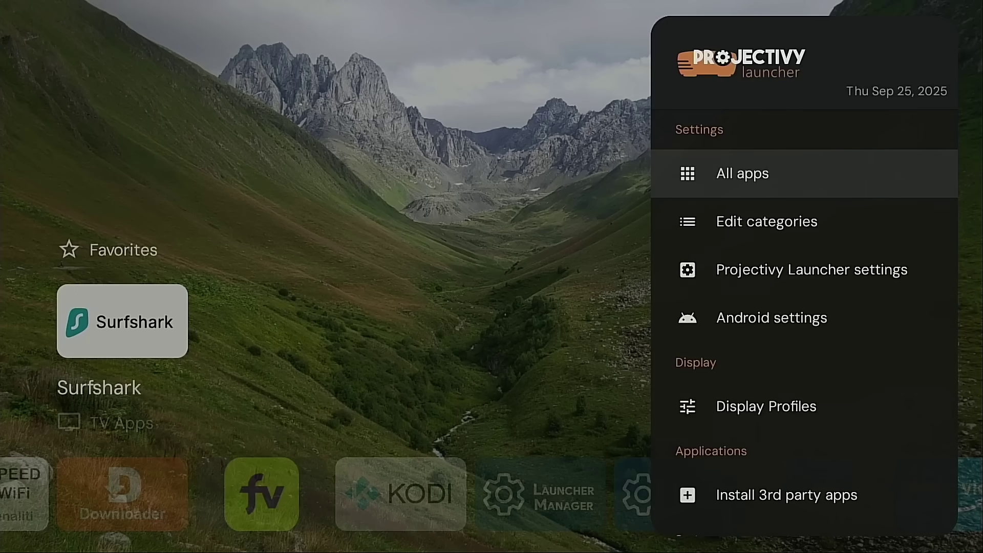
key(Down)
key(Down)
key(Down)
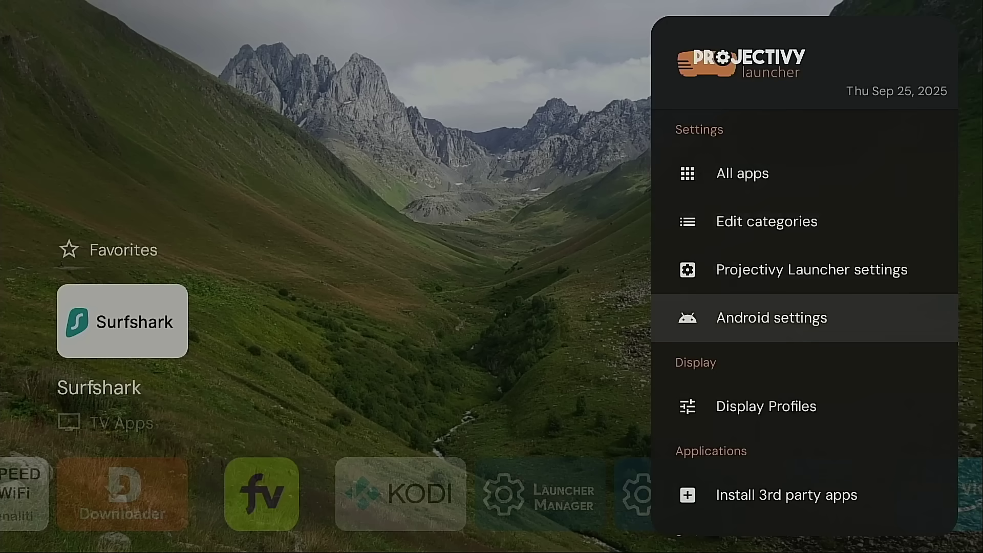
key(Return)
- Look over the categories on the Fire TV Settings screen
key(Down)
key(Down)
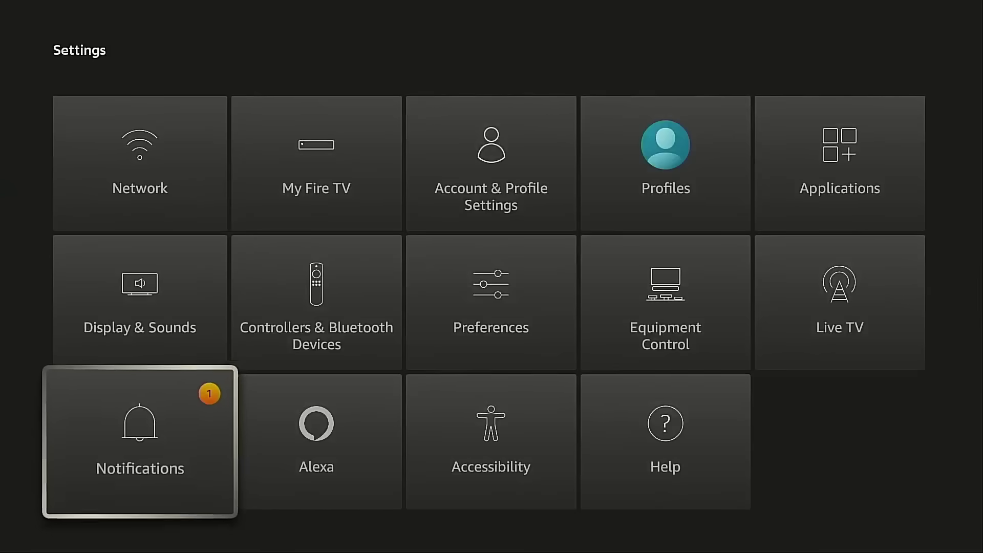
key(Right)
key(Up)
key(Up)
key(Right)
key(Right)
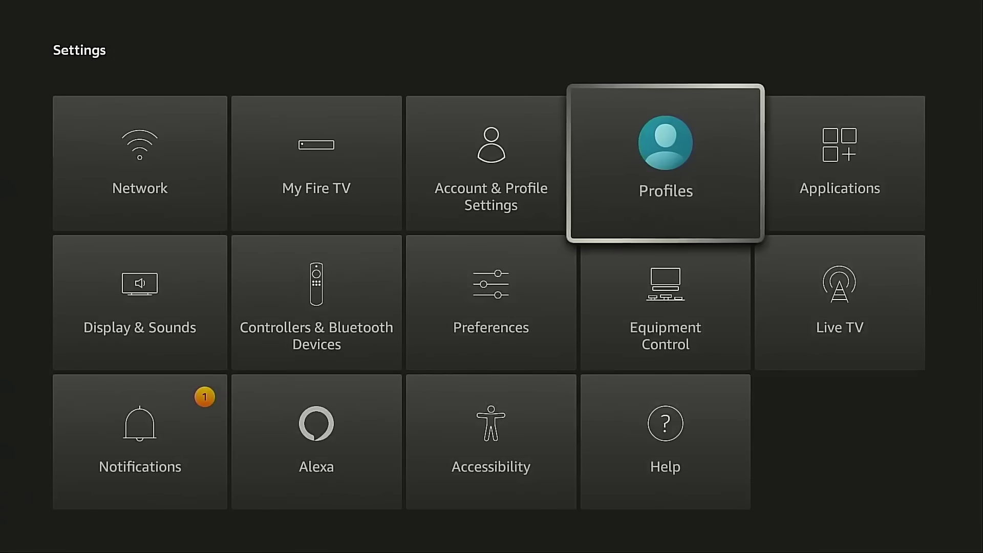
- Return to the home screen and open Launcher Manager to locate the Setup LM Settings option
key(Home)
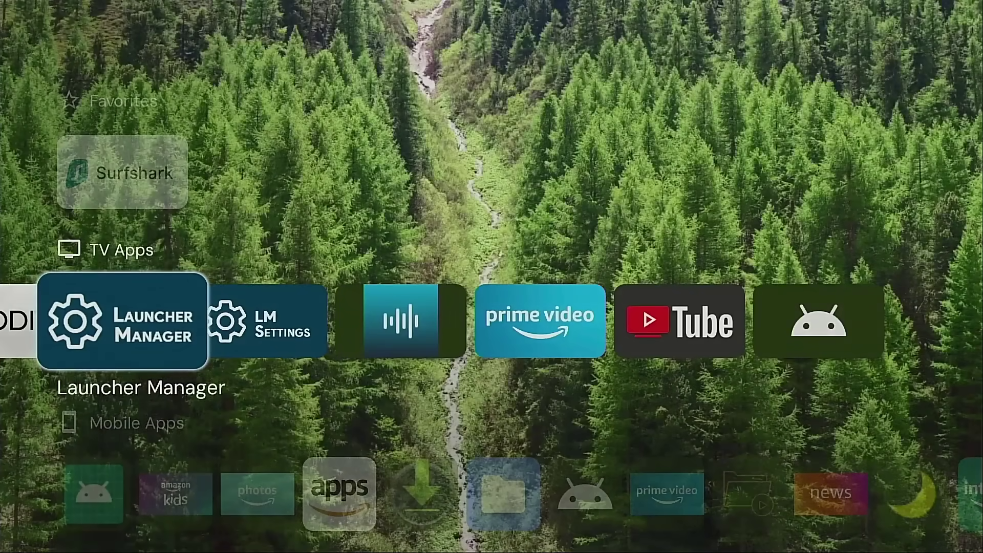
key(Right)
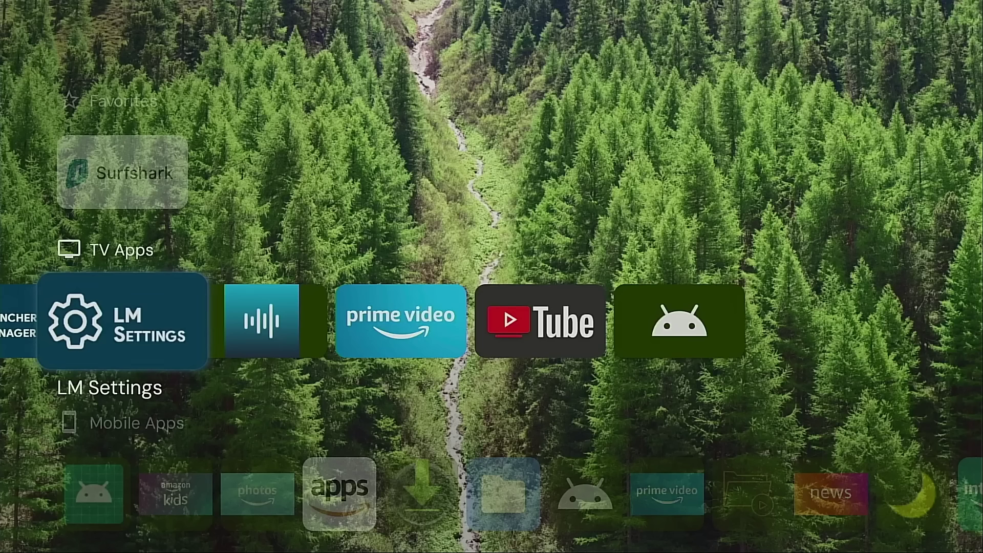
key(Left)
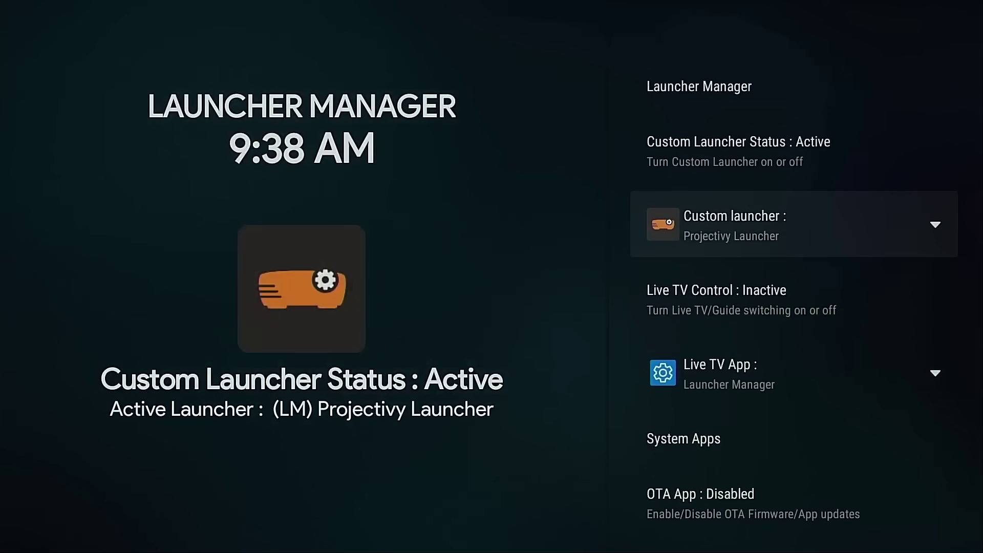
key(Down)
key(Down)
key(Down)
key(Down)
key(Down)
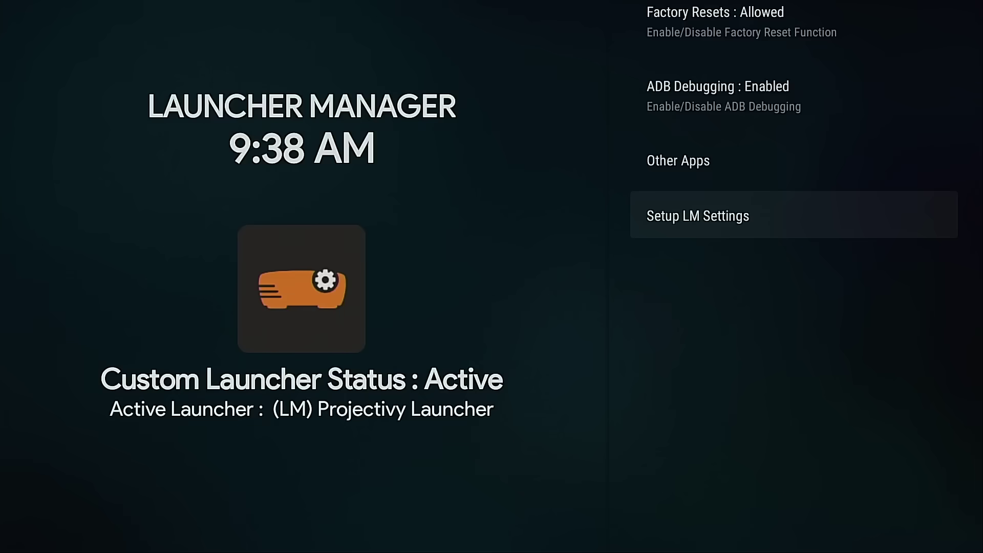
key(Return)
key(Escape)
- Open LM Settings from the home screen and look through its System Shortcuts and Developer's Shortcuts
key(Right)
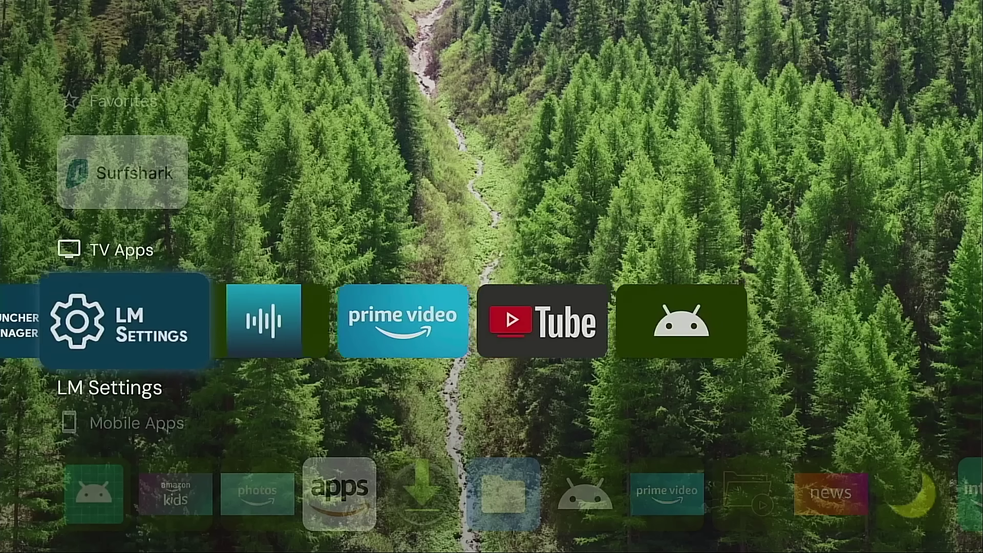
key(Return)
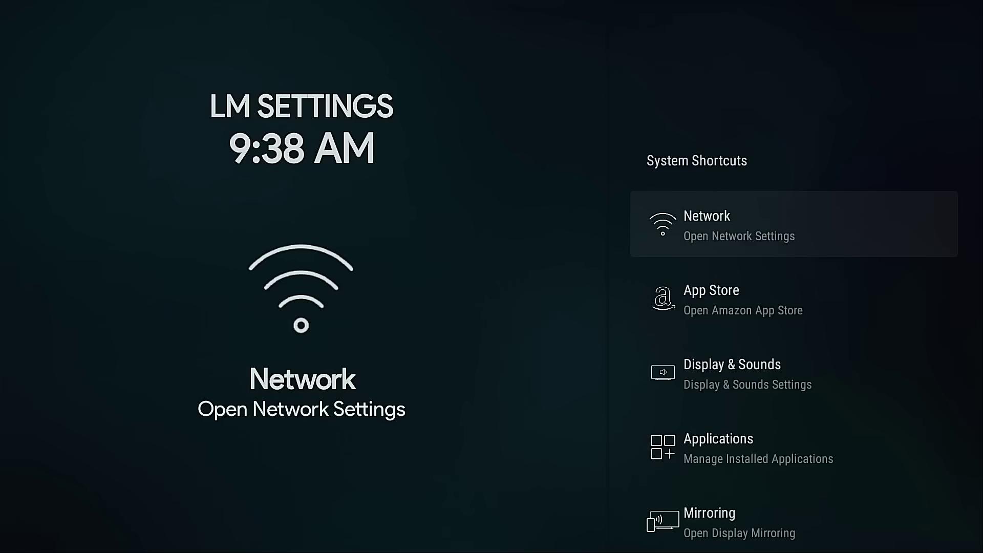
key(Down)
key(Down)
key(Down)
key(Down)
key(Down)
key(Down)
key(Down)
key(Down)
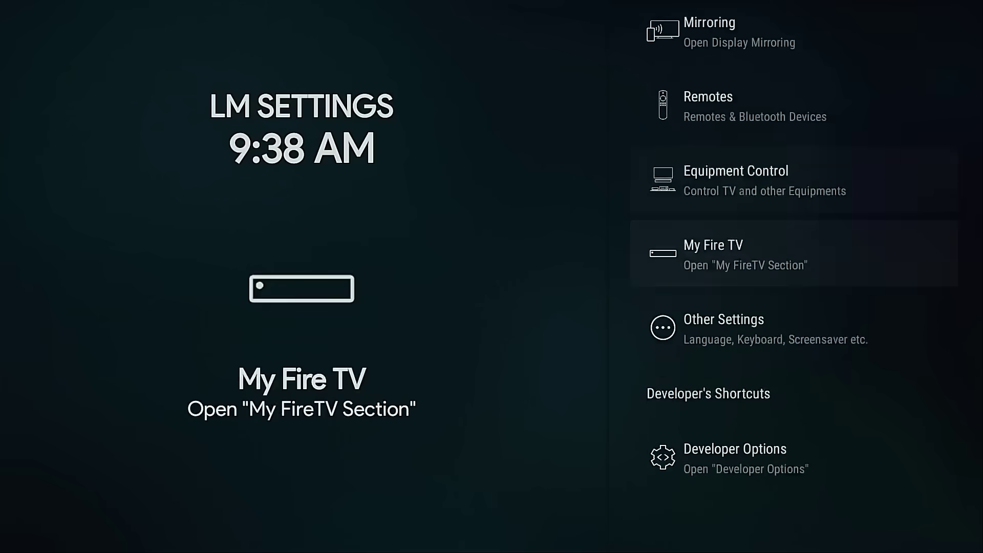
key(Down)
key(Up)
key(Up)
key(Up)
key(Up)
key(Up)
key(Up)
key(Up)
key(Up)
key(Up)
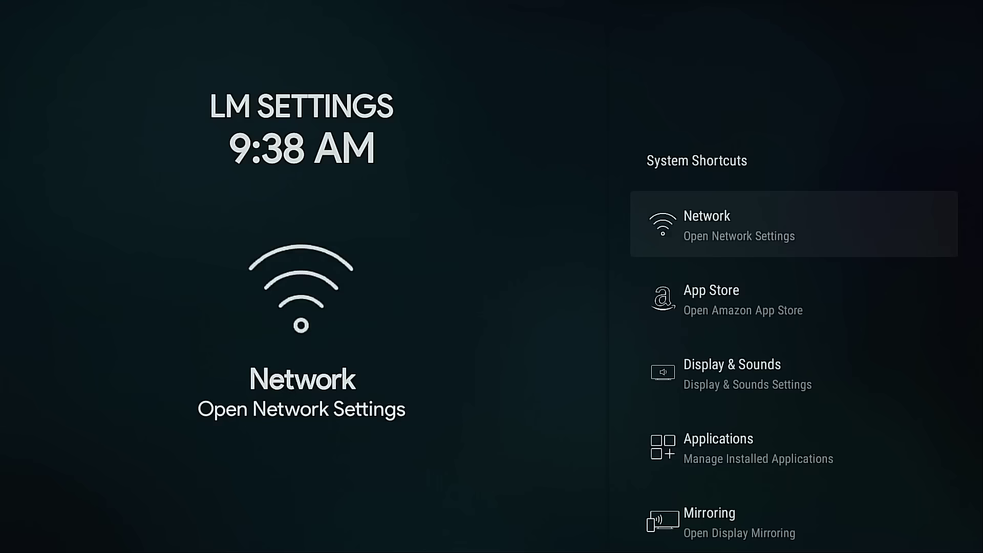
- Try the Network and App Store shortcuts in LM Settings, returning to the shortcut list after each
key(Return)
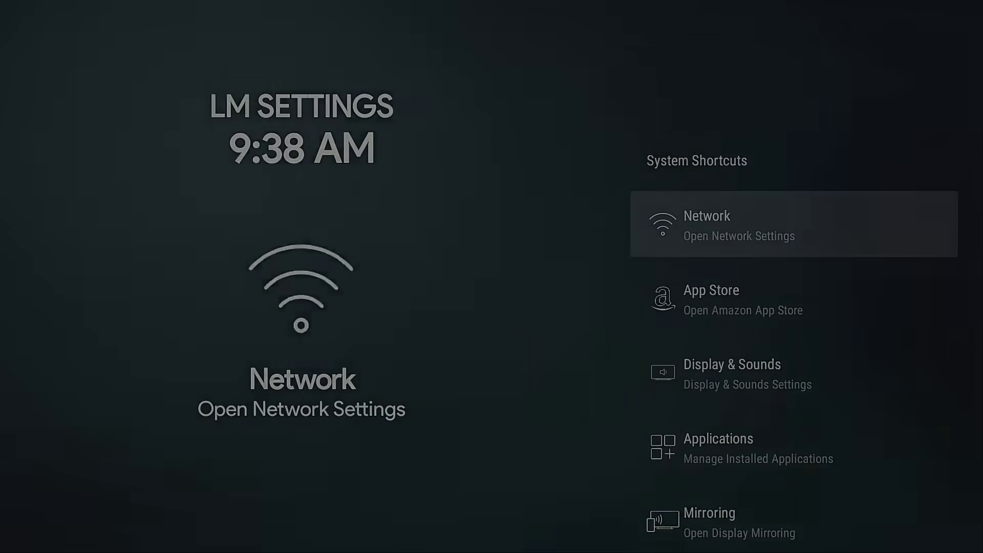
key(Escape)
key(Down)
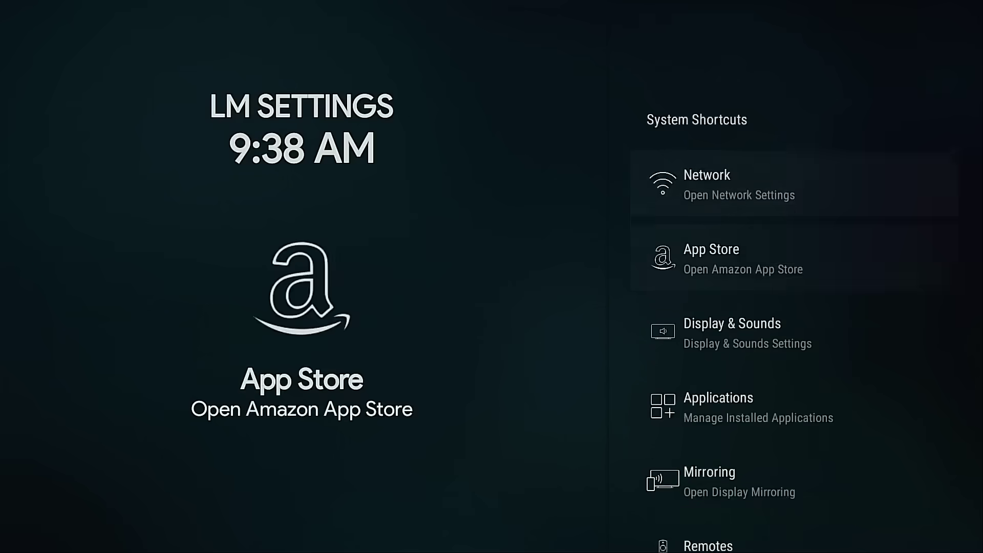
key(Return)
key(Escape)
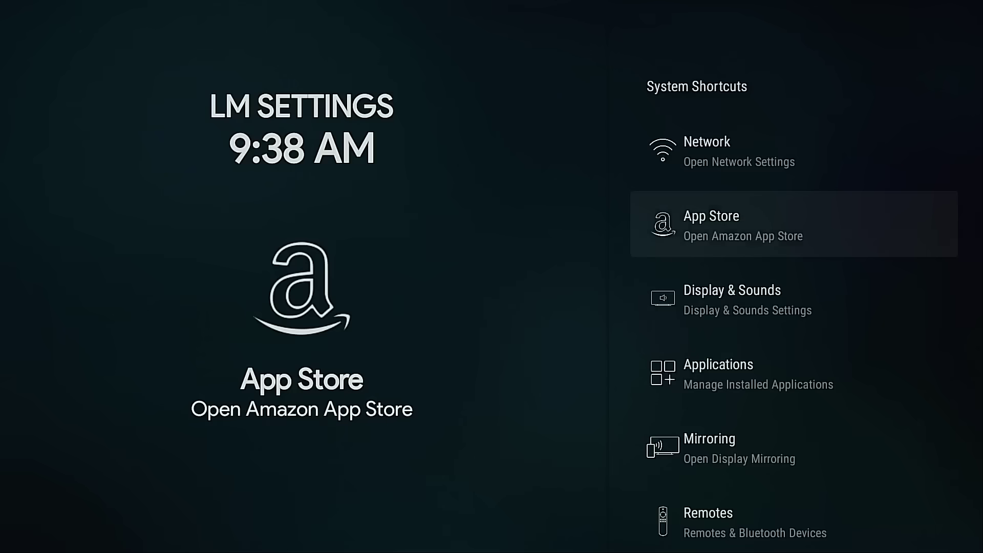
- View the Display & Sounds options and the Applications screen, returning to the LM Settings list after each
key(Down)
key(Return)
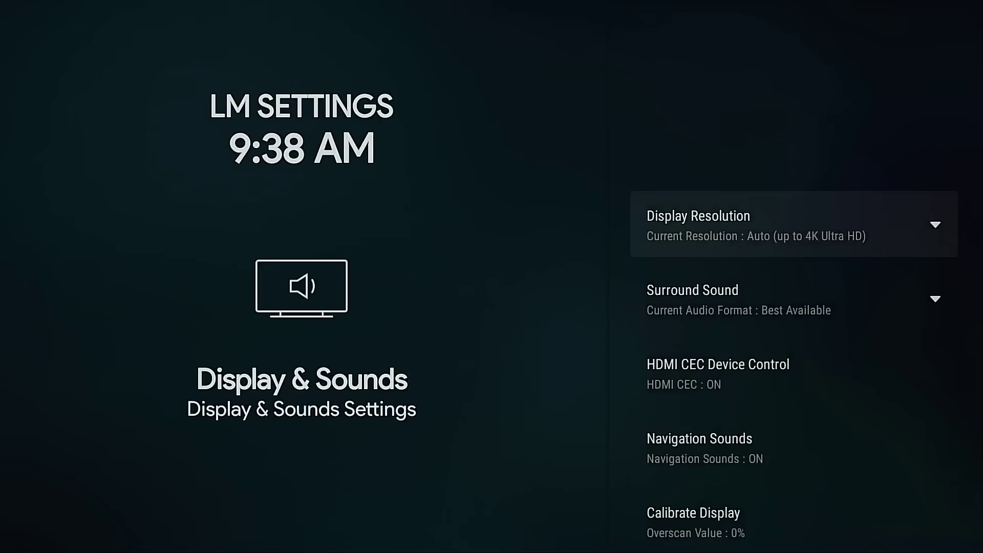
key(Escape)
key(Down)
key(Return)
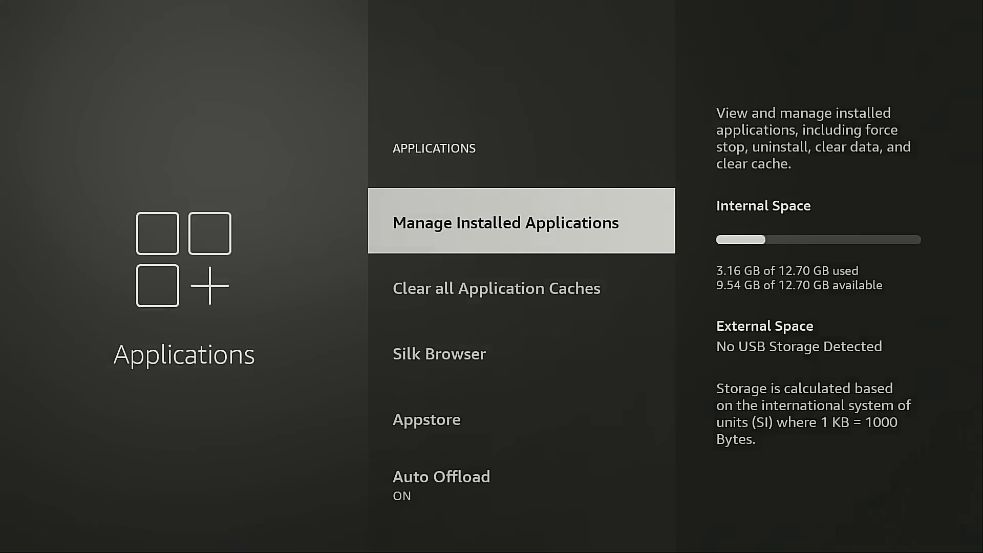
key(Escape)
- Open Display Mirroring through the Mirroring shortcut and exit back to the LM Settings list
key(Down)
key(Return)
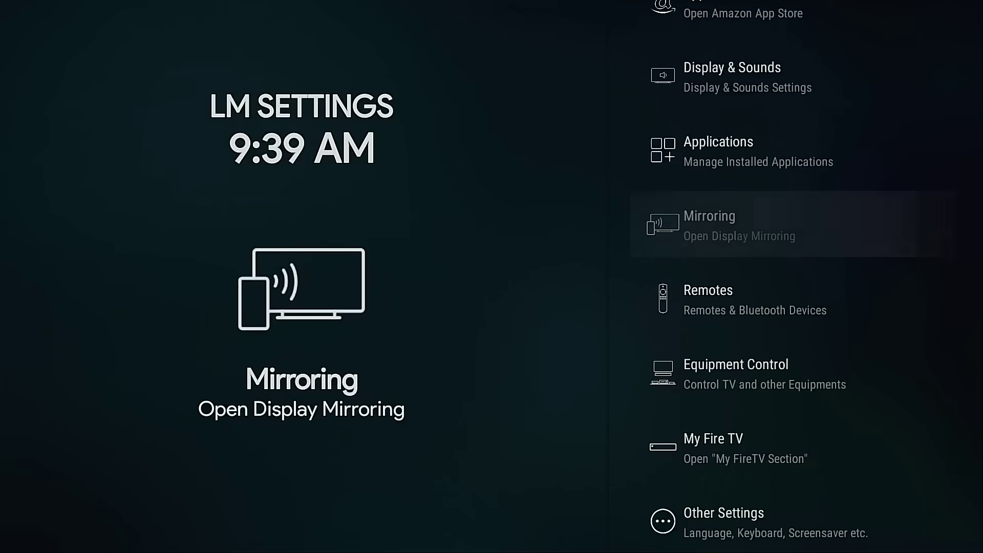
key(Escape)
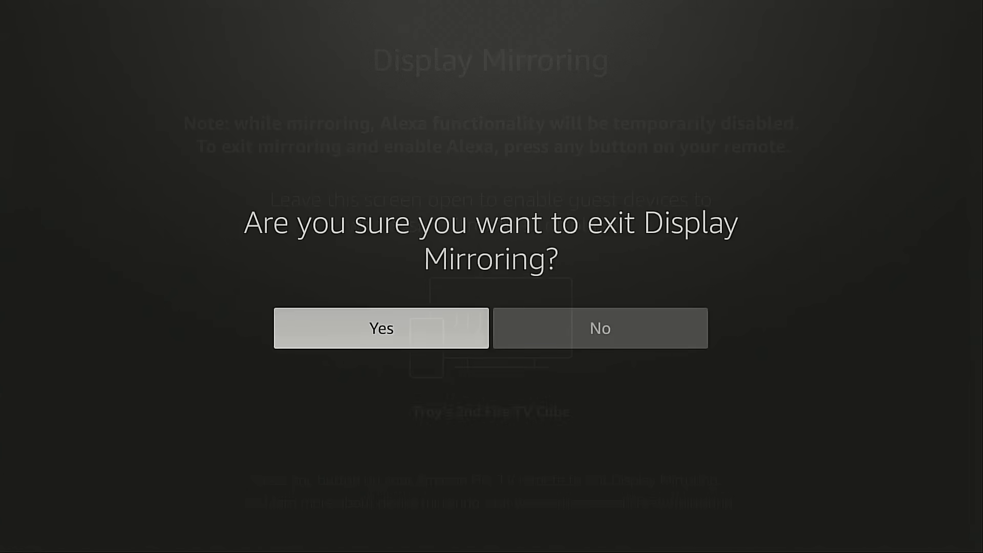
key(Escape)
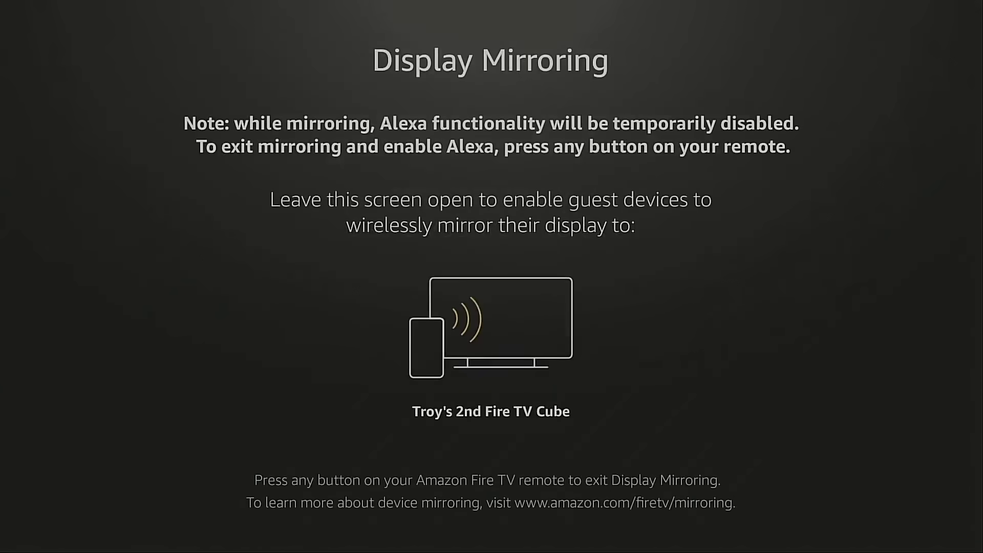
key(Escape)
key(Return)
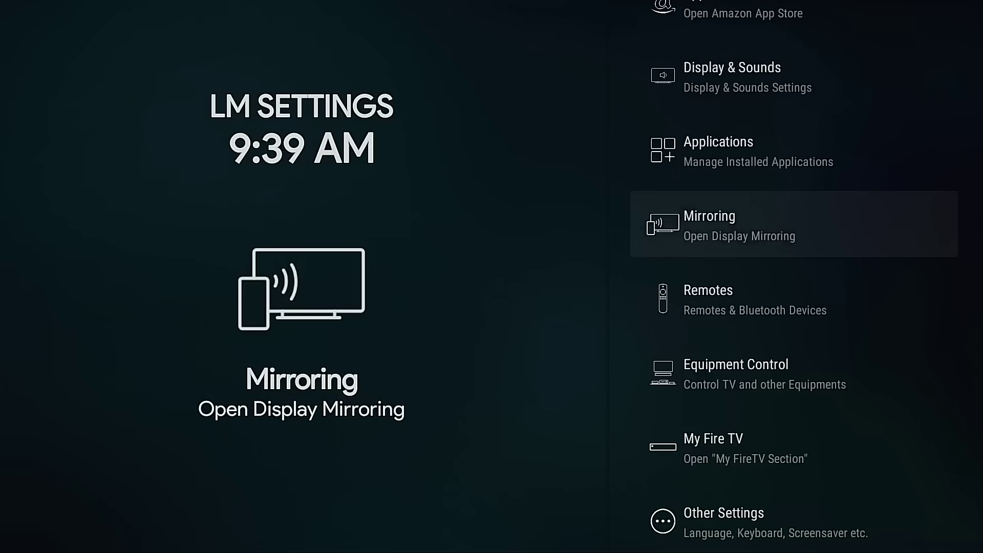
- View the Remotes and Equipment Control screens, returning to the LM Settings list after each
key(Down)
key(Return)
key(Escape)
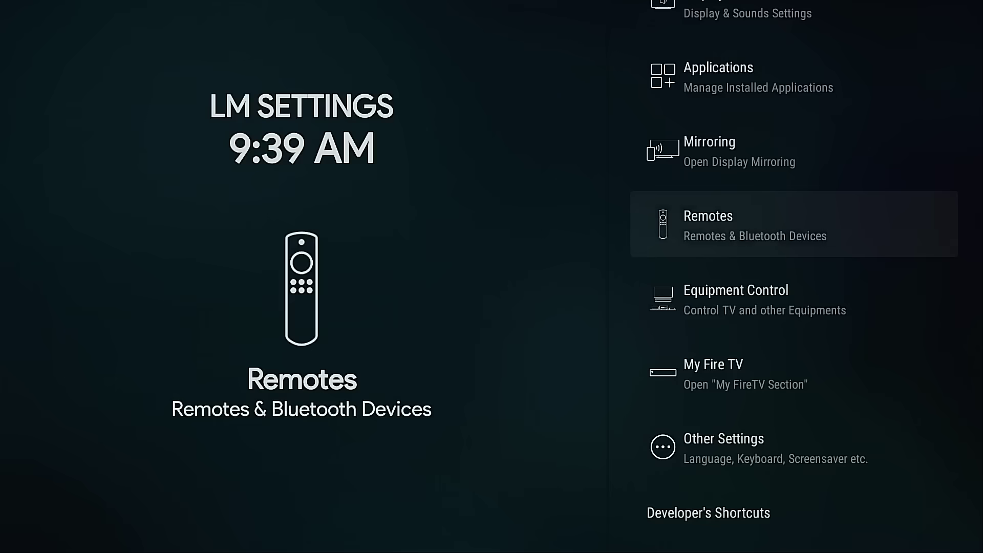
key(Down)
key(Return)
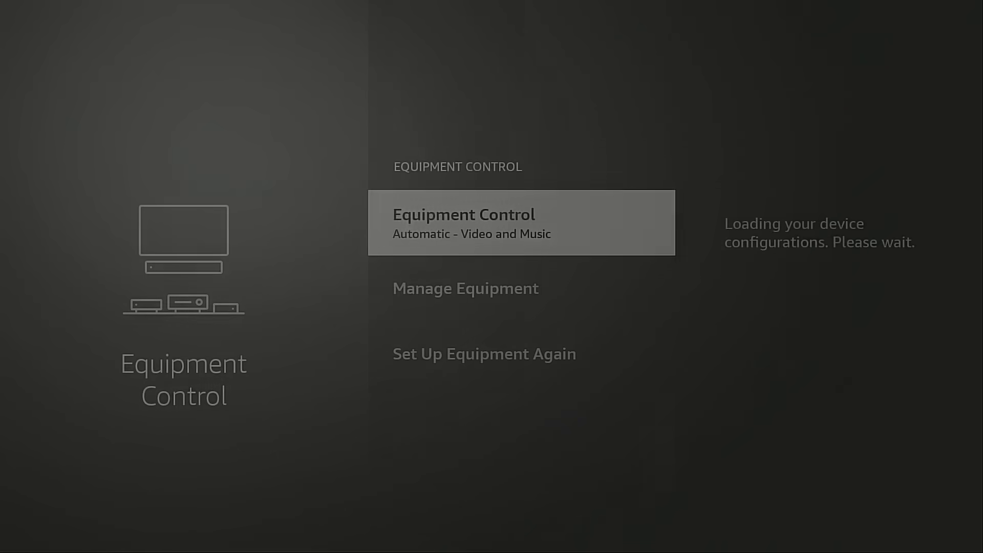
key(Escape)
- View My Fire TV and the language, keyboard and screensaver entries in Other Settings, then return to the list
key(Down)
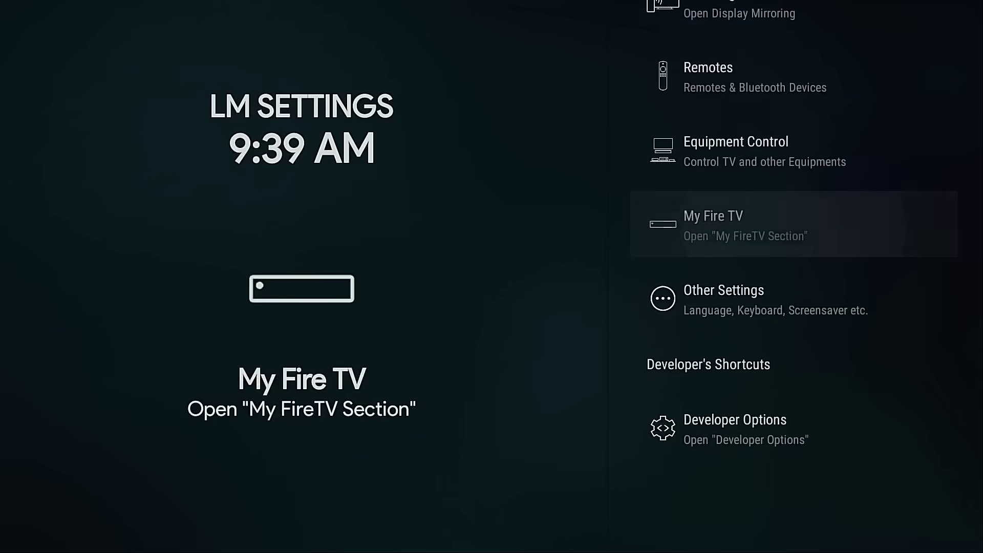
key(Return)
key(Escape)
key(Down)
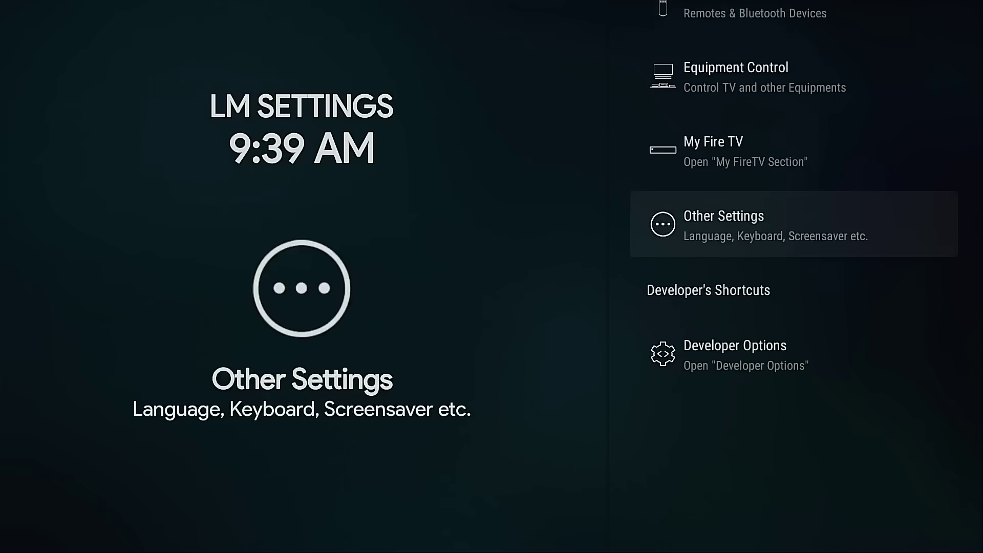
key(Return)
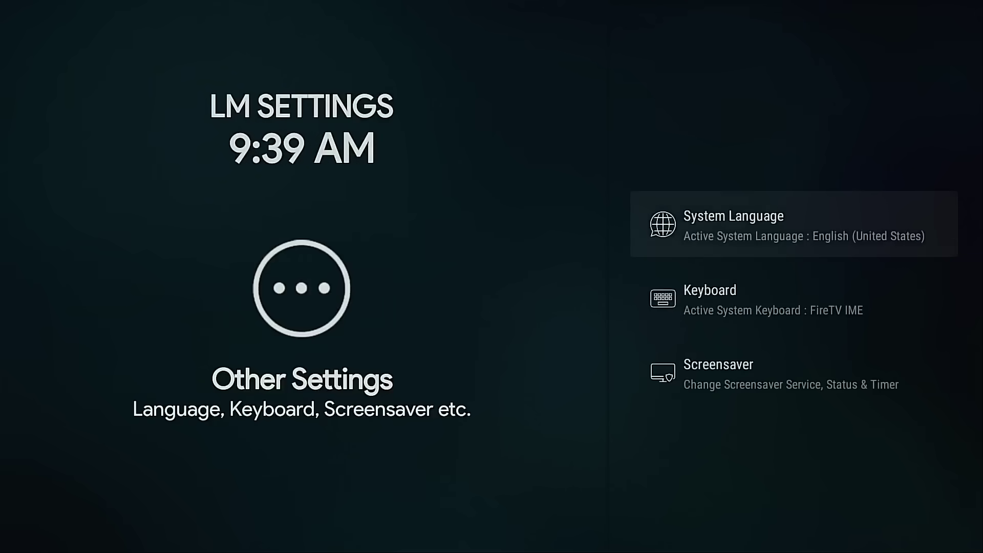
key(Down)
key(Down)
key(Escape)
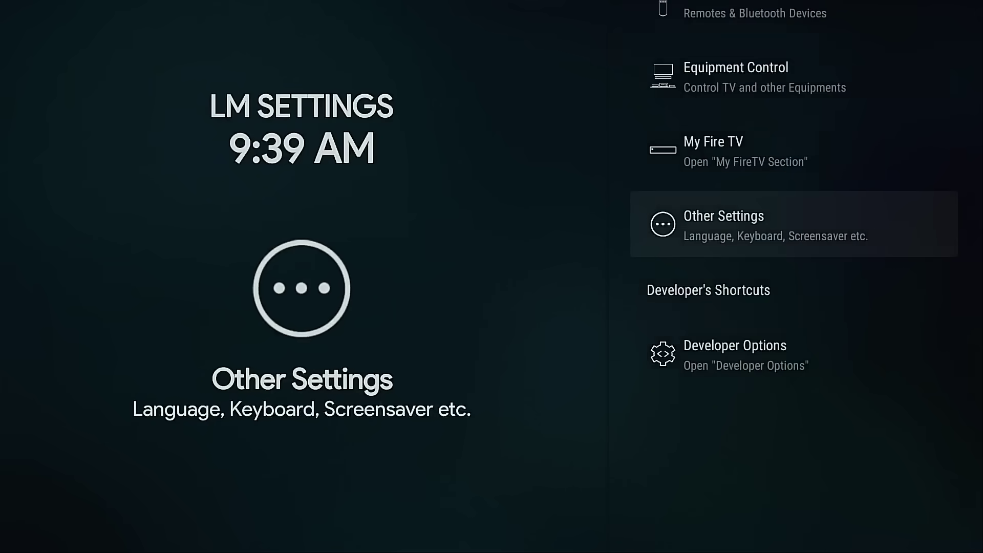
- Locate the Developer Options shortcut and leave LM Settings for the home screen
key(Down)
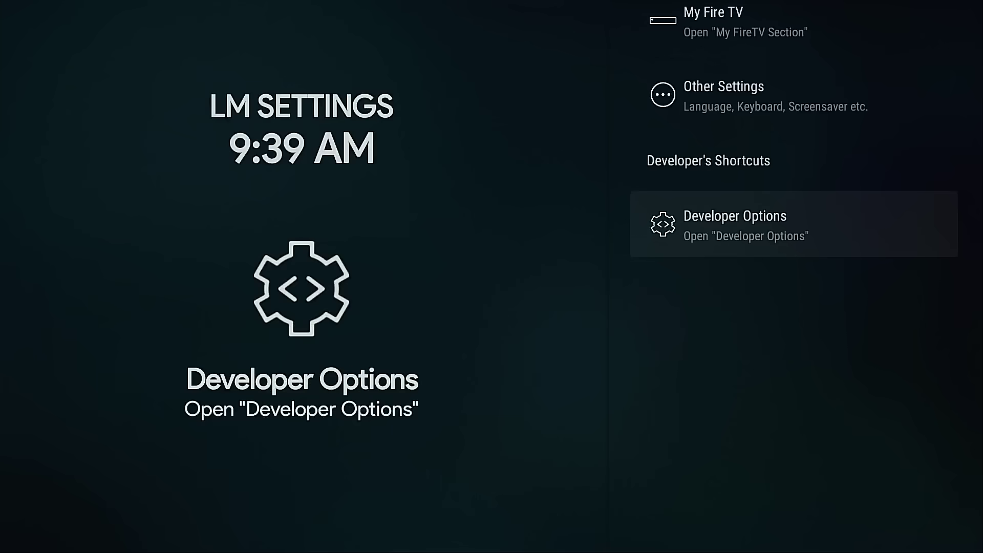
key(Up)
key(Up)
key(Up)
key(Up)
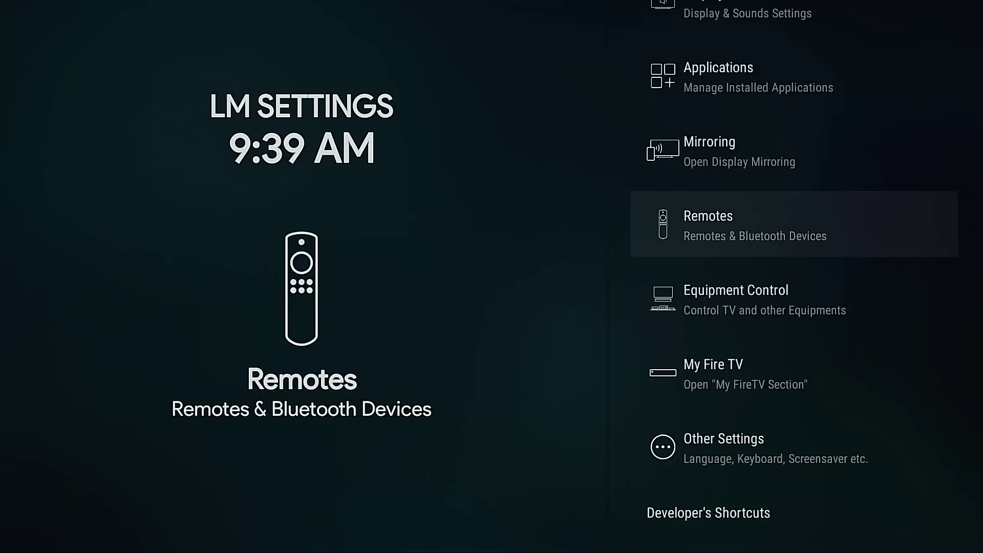
key(Escape)
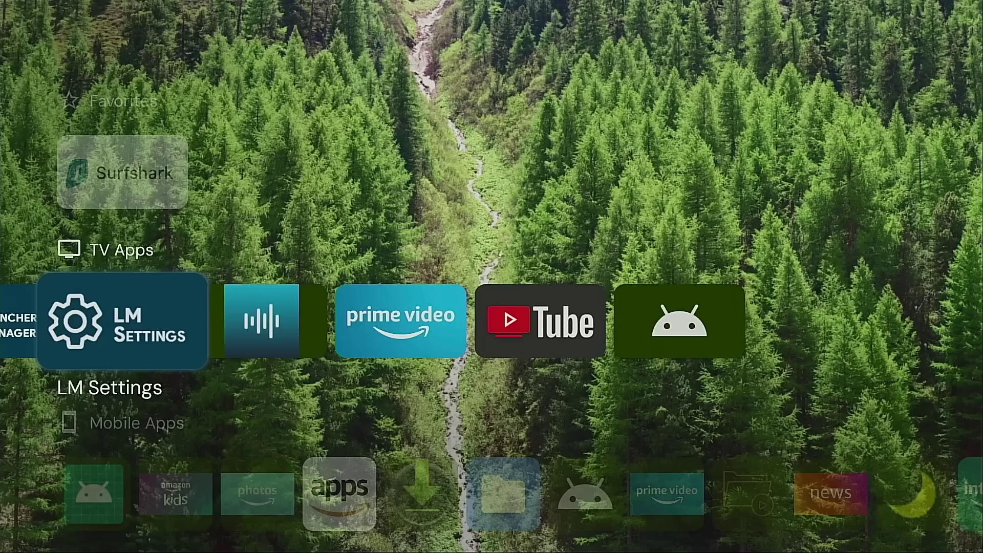
- Open Android settings from Projectivy Launcher's settings on the home screen
key(Up)
key(Return)
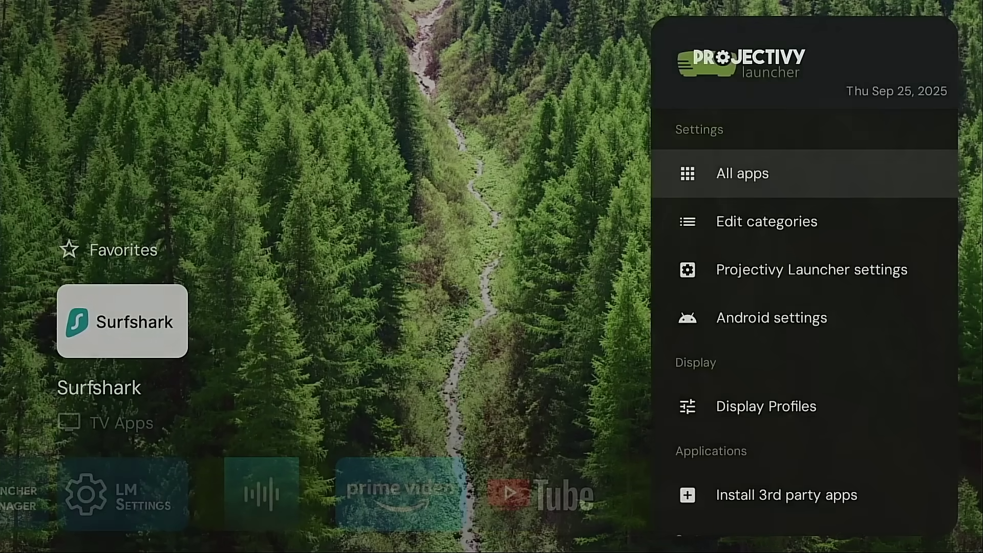
key(Down)
key(Down)
key(Down)
key(Return)
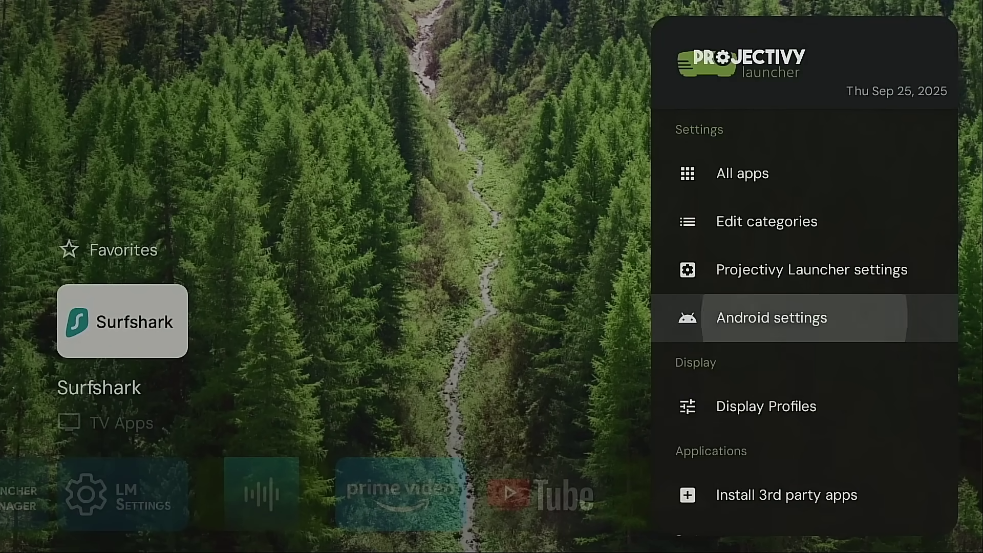
- Look over the Fire TV Settings categories and go back to the launcher's home screen
key(Down)
key(Down)
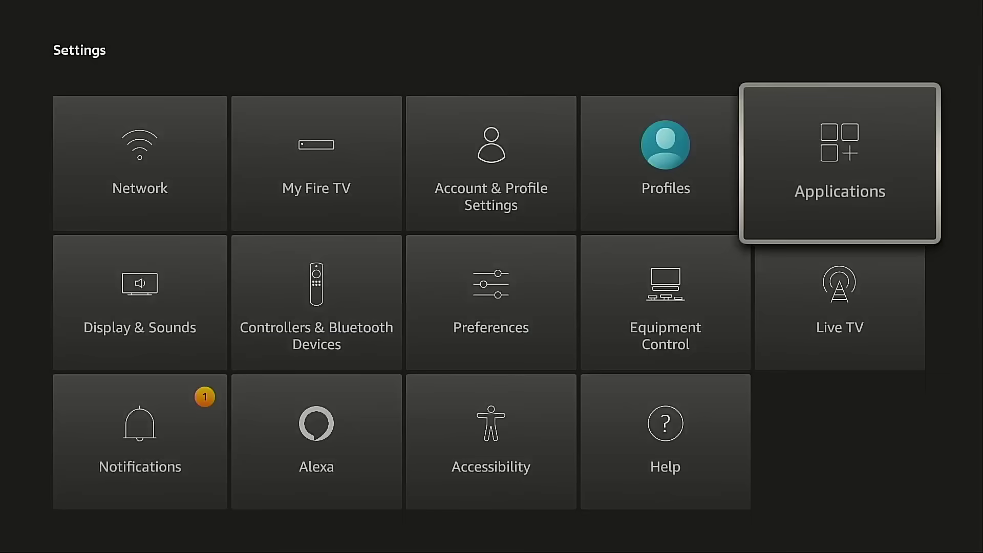
key(Escape)
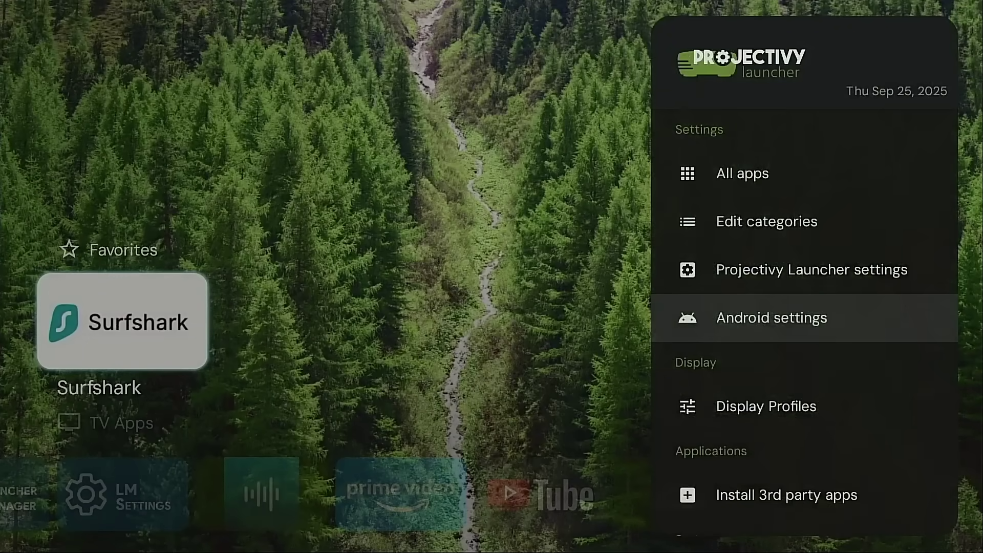
key(Escape)
- Open Launcher Manager, review its Live TV Control option and expand the Live TV App list
key(Down)
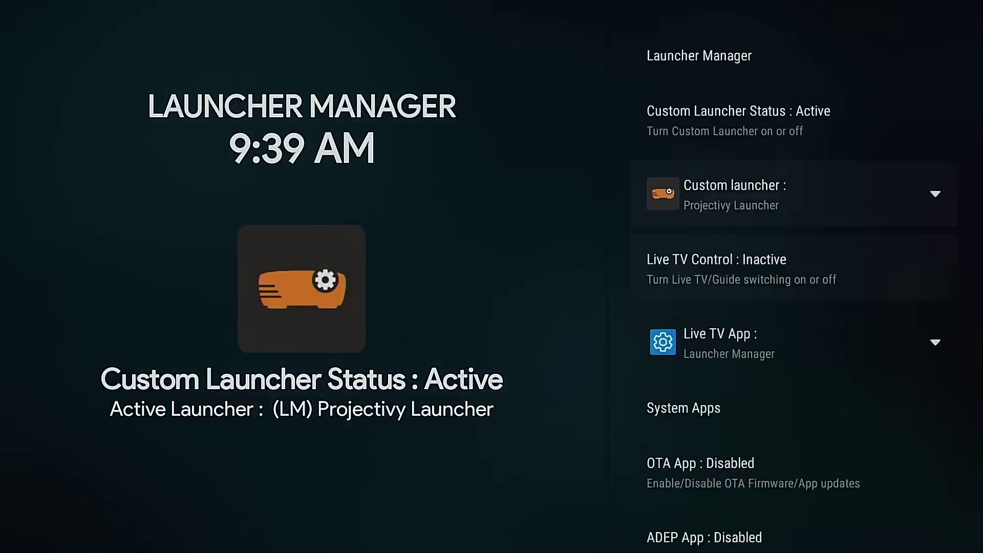
key(Up)
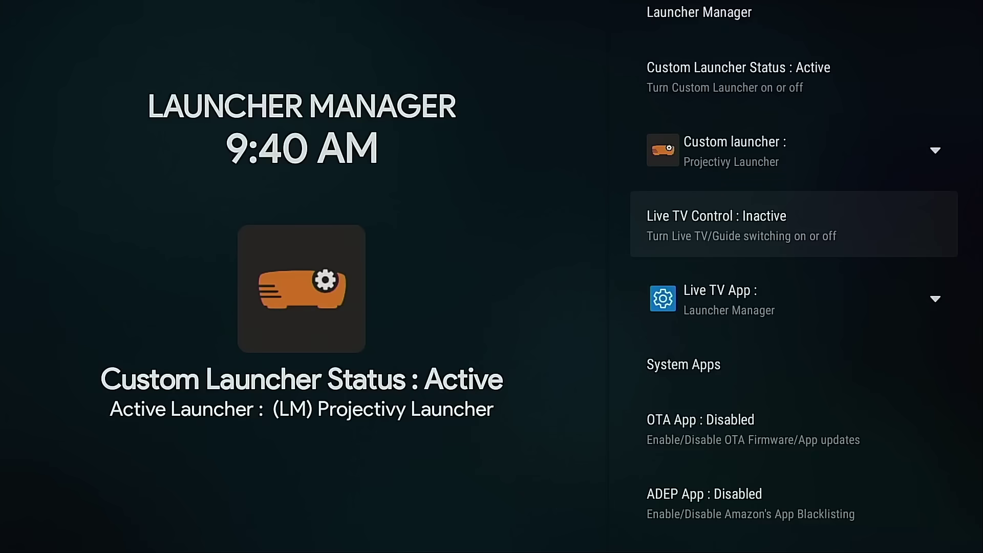
key(Down)
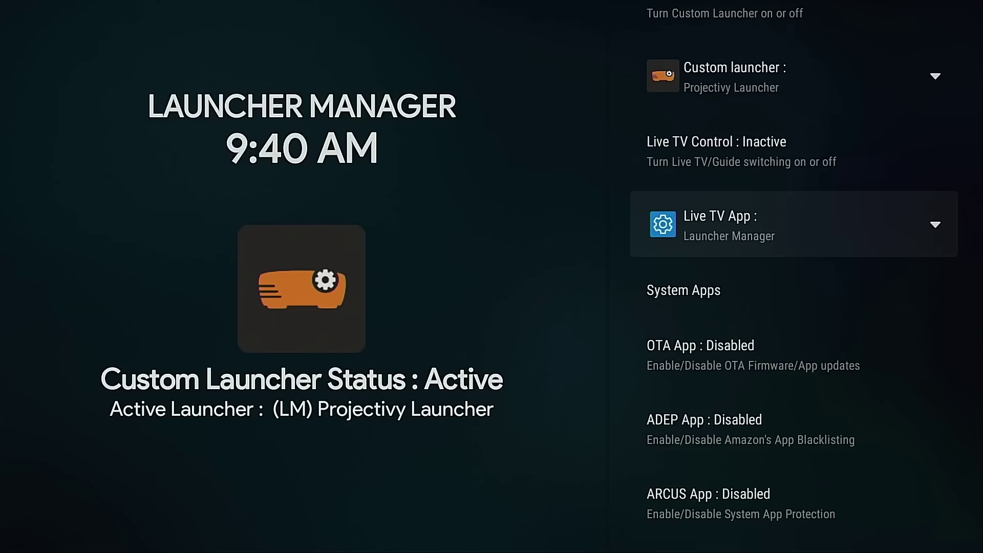
key(Return)
- Set TiviMate as the Live TV App in Launcher Manager
key(Down)
key(Down)
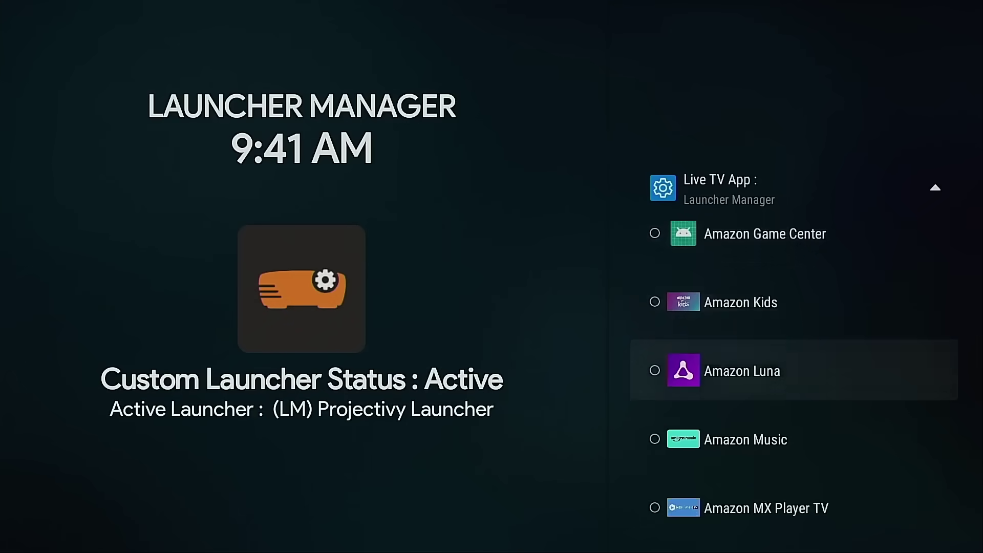
key(Down)
key(Down)
key(Down)
key(Down)
key(Down)
key(Down)
key(Down)
key(Down)
key(Down)
key(Down)
key(Down)
key(Down)
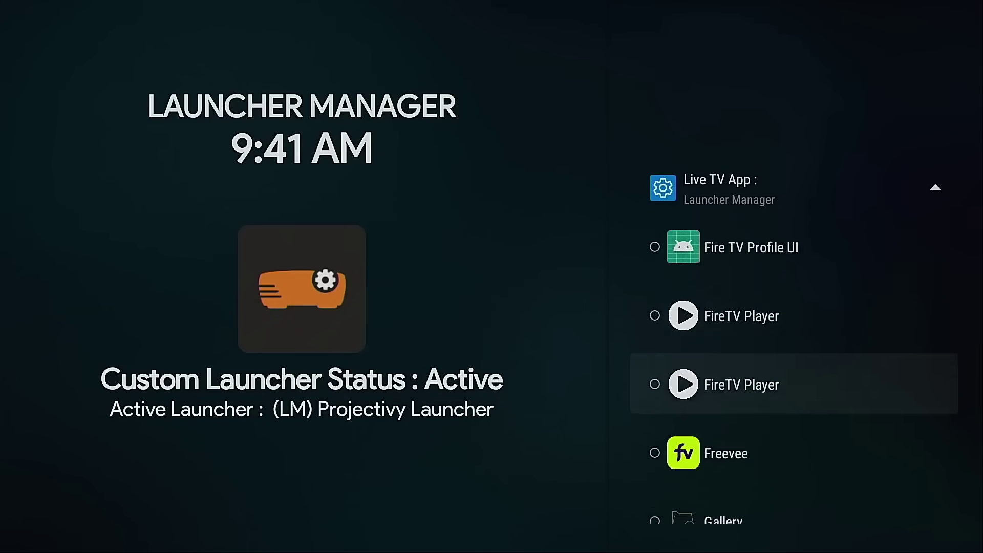
key(Down)
key(Down)
key(Down)
key(Down)
key(Down)
key(Down)
key(Down)
key(Down)
key(Down)
key(Down)
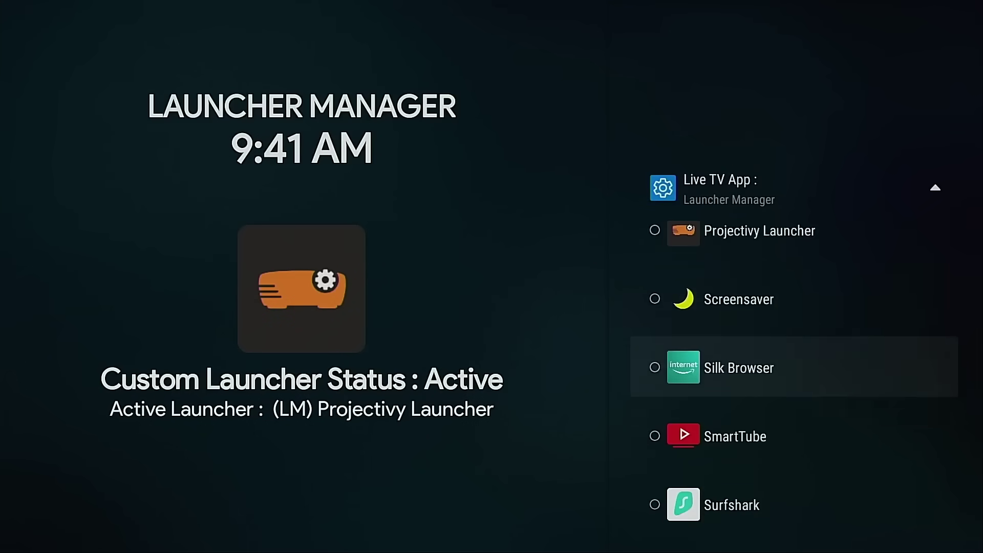
key(Down)
key(Down)
key(Down)
key(Down)
key(Down)
key(Up)
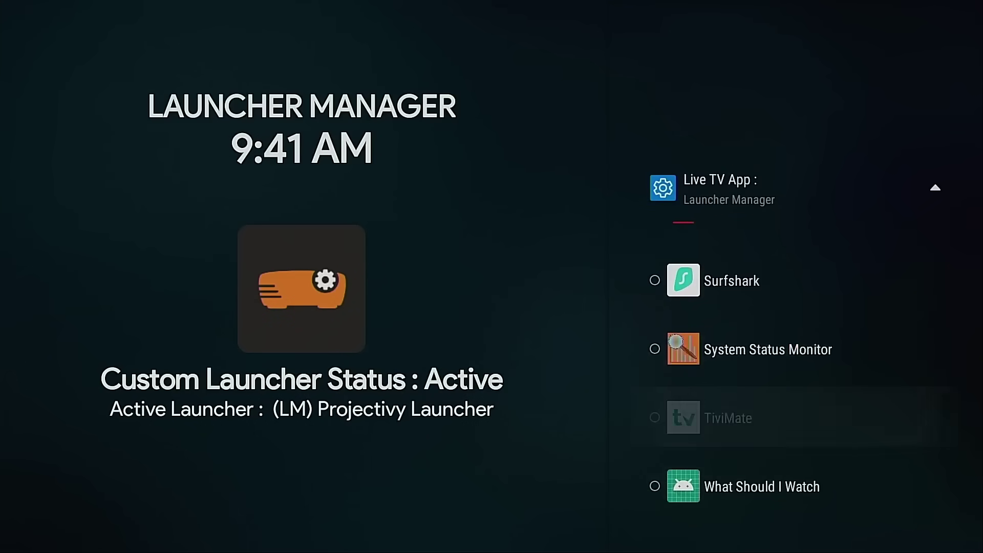
key(Return)
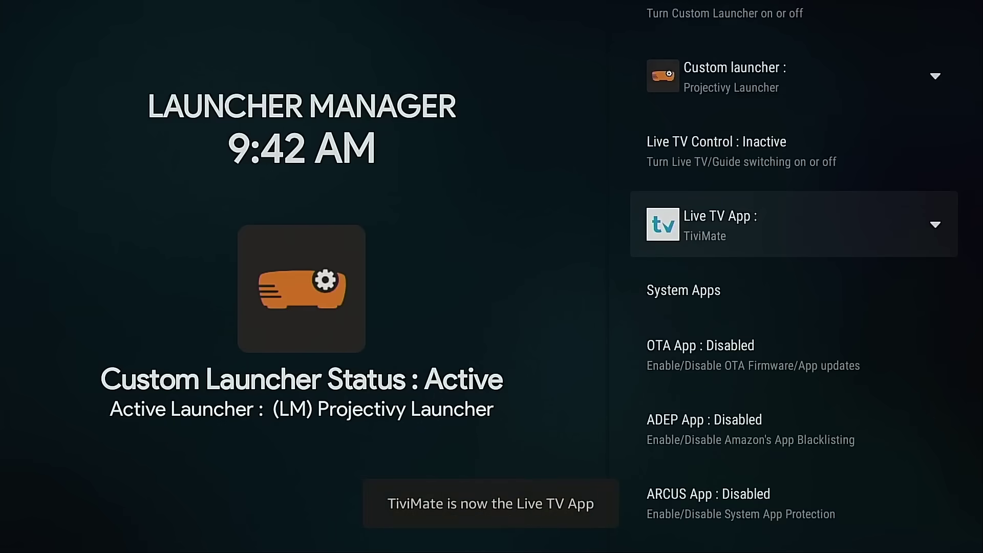
- Activate Live TV Control and choose LM (Live TV) - (Recommended Default) to handle it
key(Up)
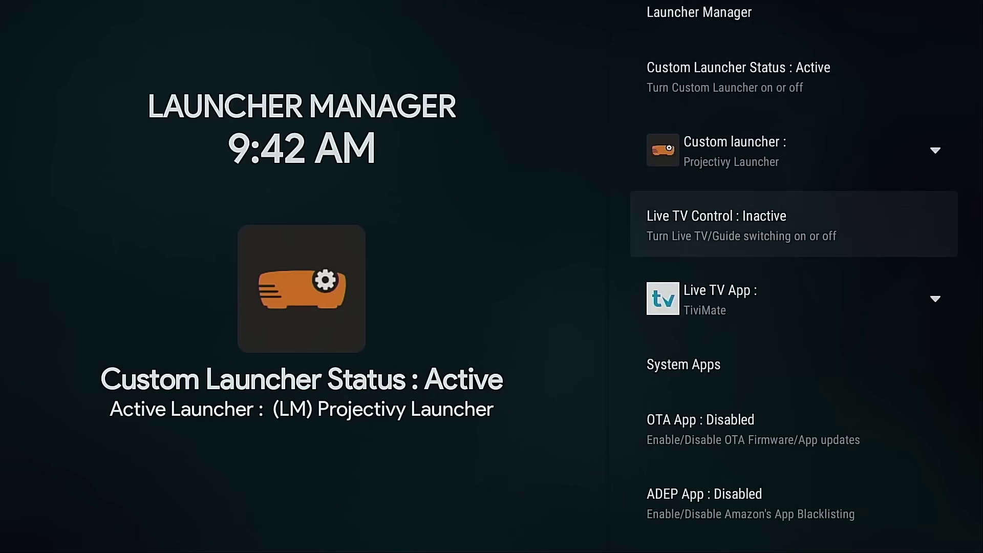
key(Return)
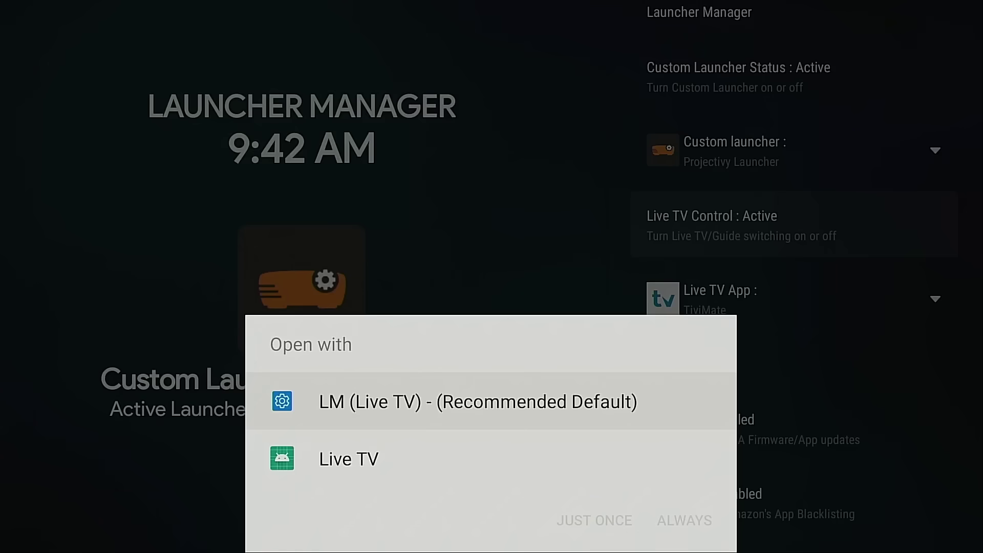
key(Return)
key(Down)
key(Down)
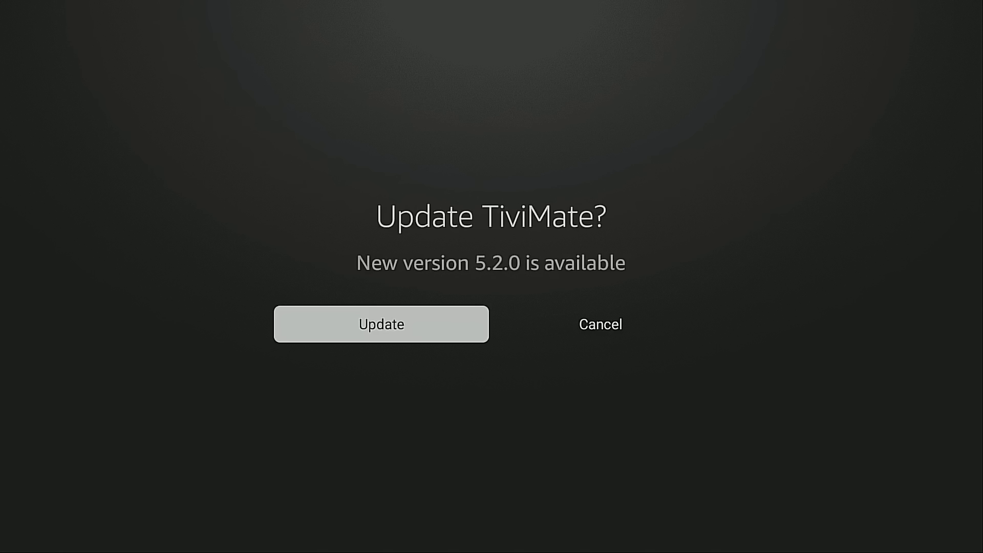
- Leave TiviMate's update prompt without updating and open Launcher Manager from the home screen
key(Escape)
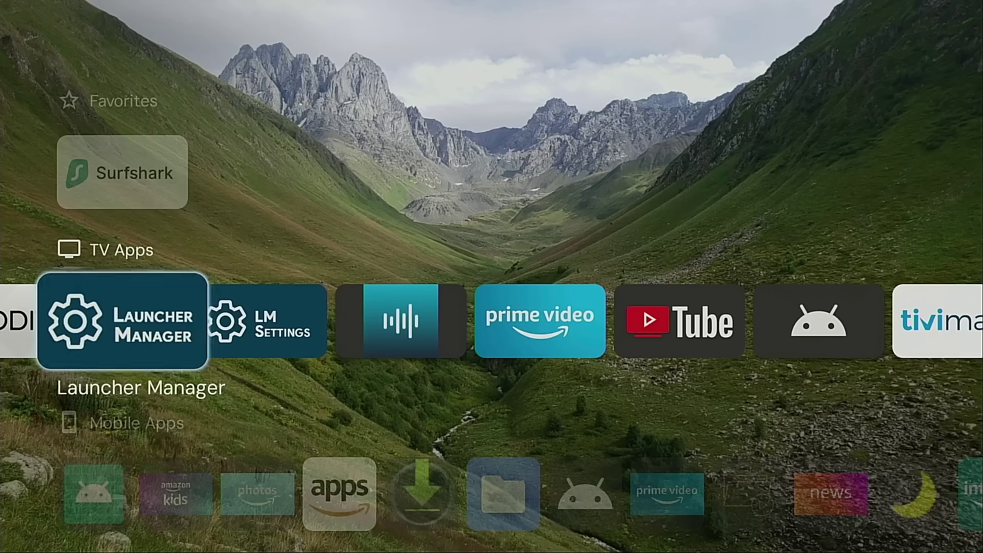
key(Return)
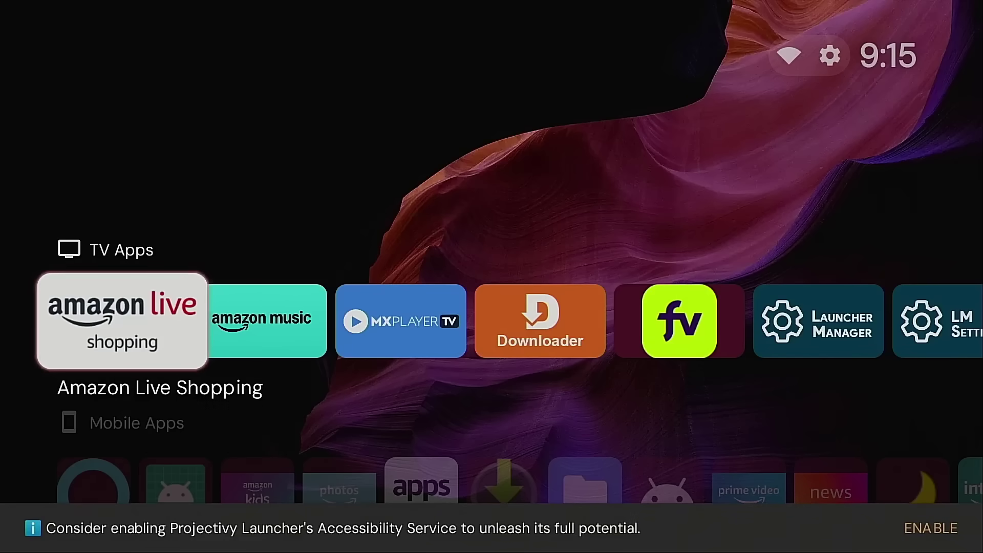
- Open the Accessibility service section of Projectivy Launcher's settings from the home screen
key(Up)
key(Return)
key(Down)
key(Down)
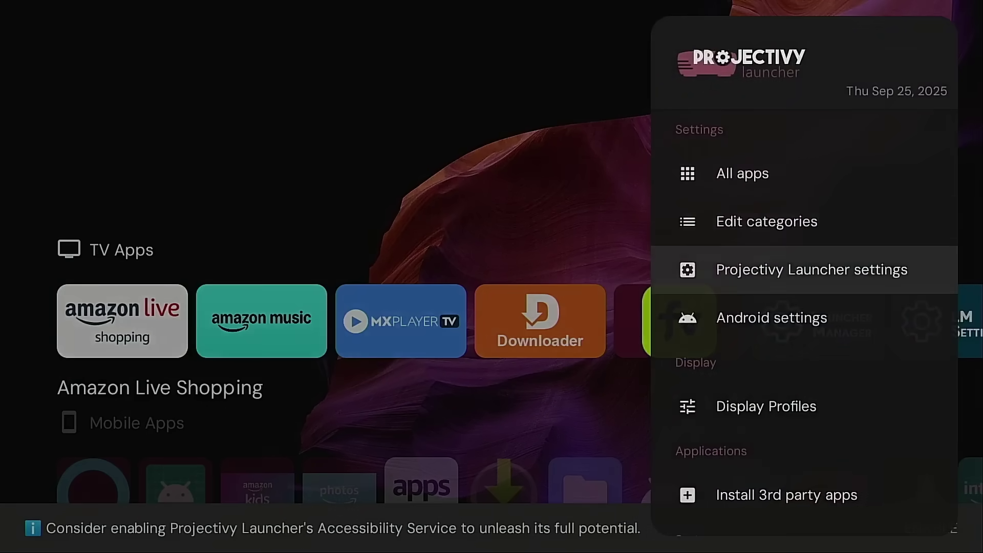
key(Return)
key(Down)
key(Down)
key(Down)
key(Down)
key(Down)
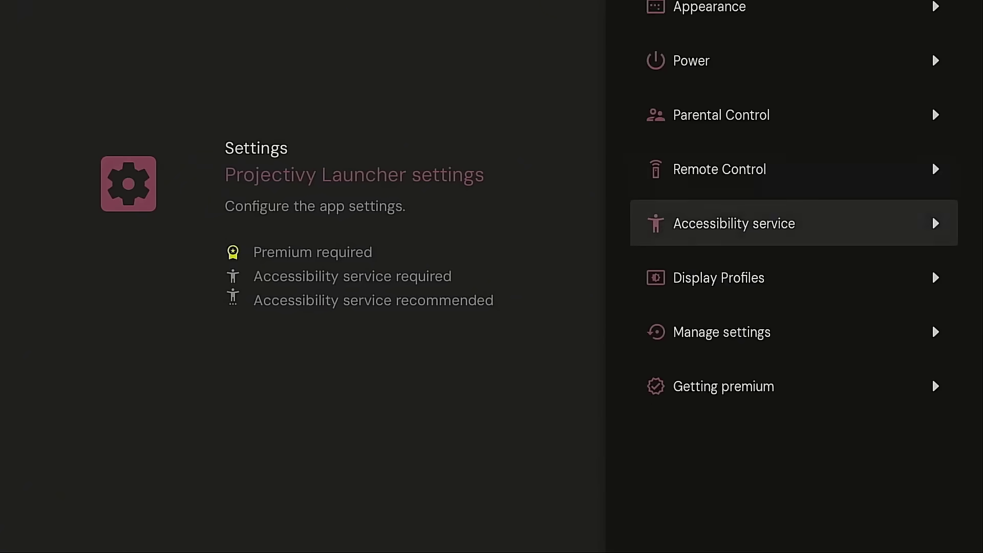
key(Return)
- Turn off the Show reminder option for the disabled accessibility service and return to the home screen
key(Down)
key(Down)
key(Down)
key(Down)
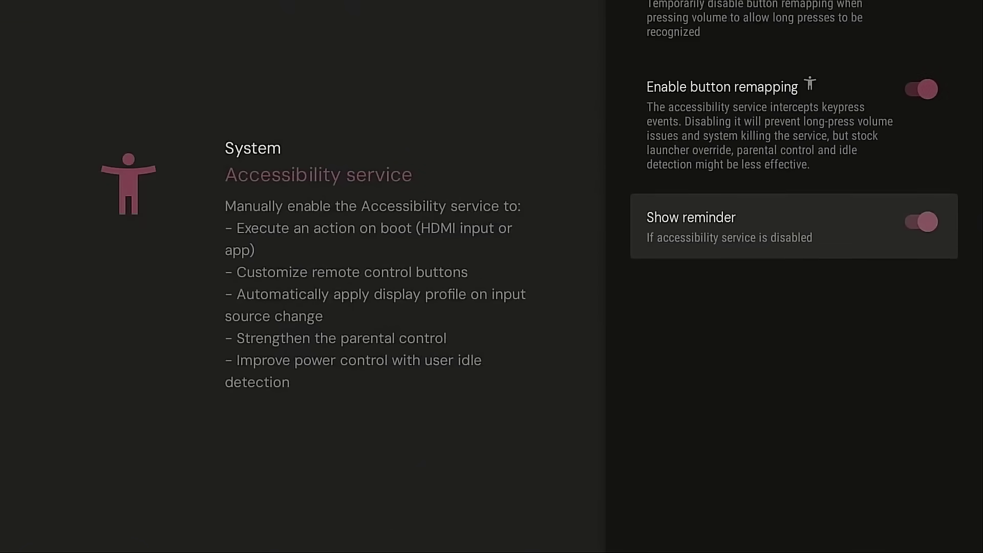
key(Return)
key(Escape)
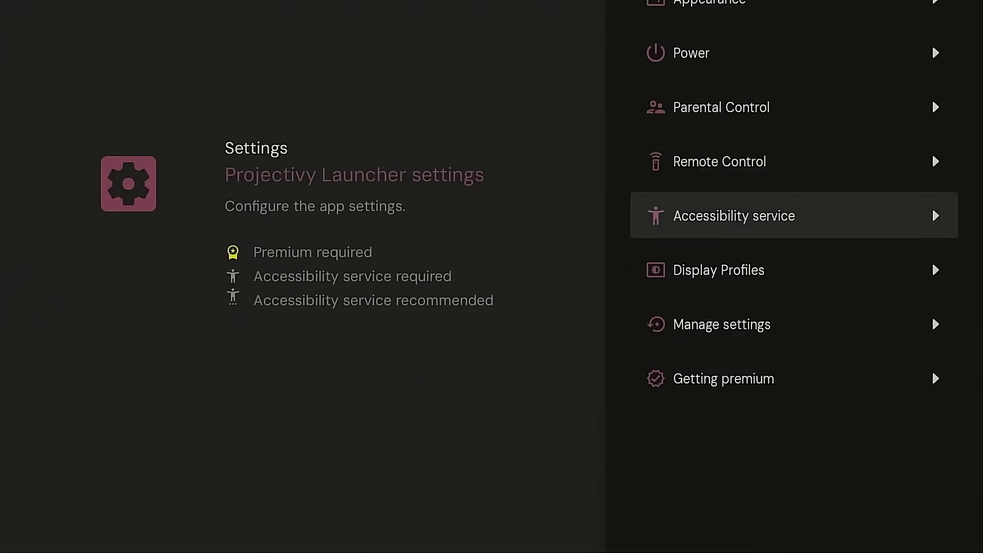
key(Escape)
- Open Android settings from the launcher's settings menu, always using LM (Settings) - (Recommended Default) for this action
key(Up)
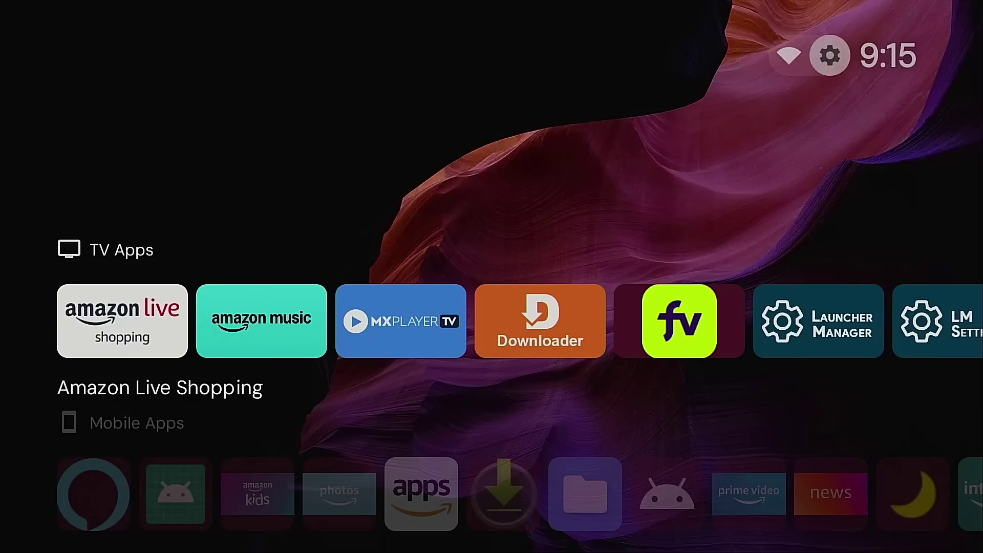
key(Return)
key(Down)
key(Down)
key(Down)
key(Down)
key(Down)
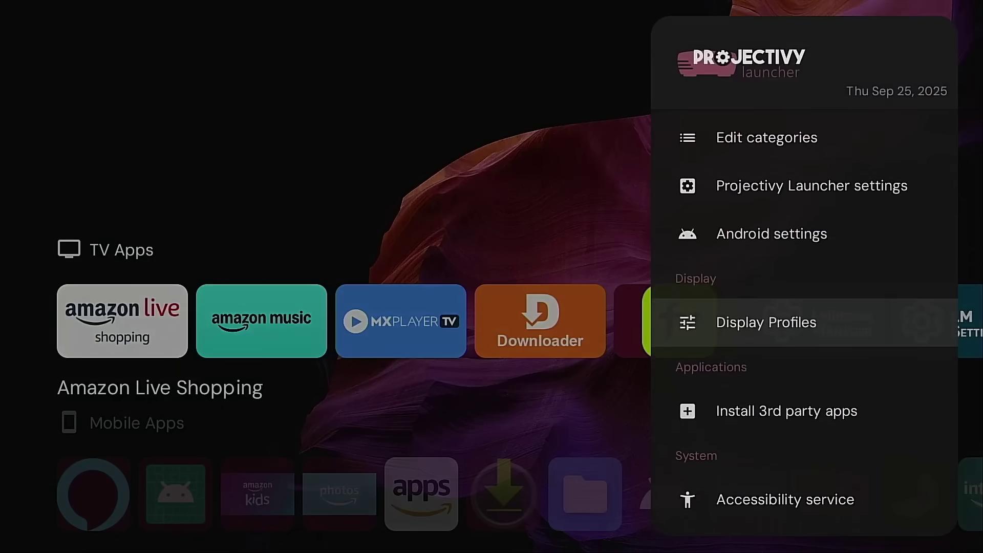
key(Up)
key(Up)
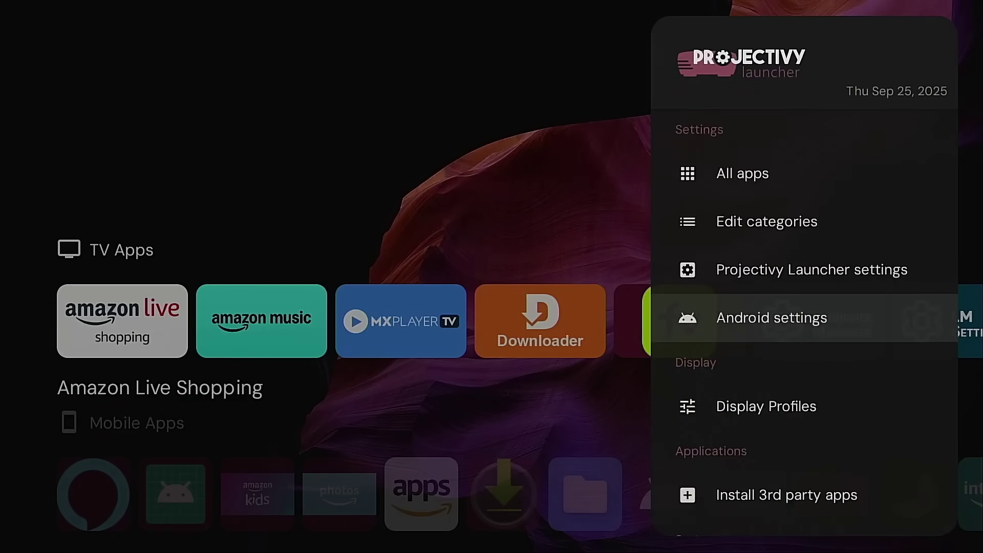
key(Return)
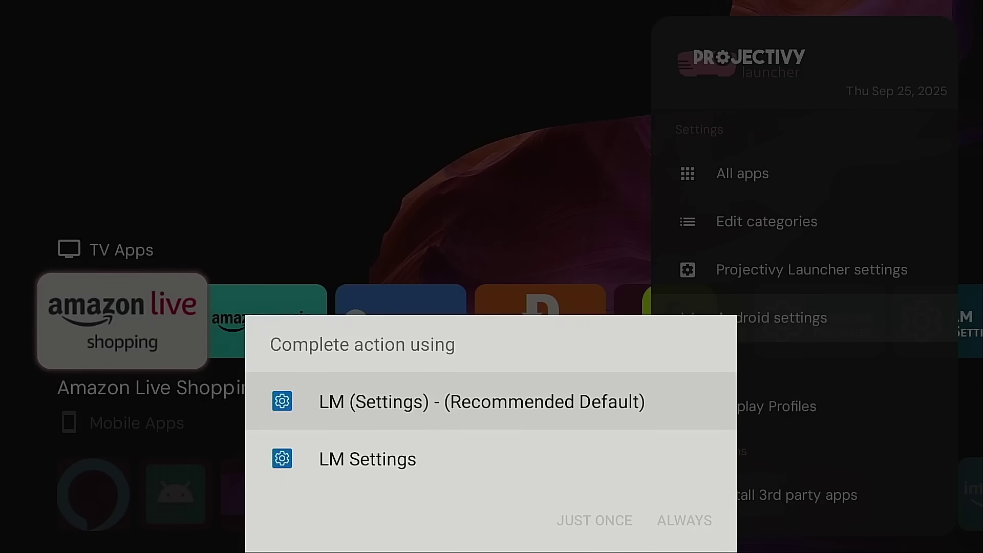
key(Return)
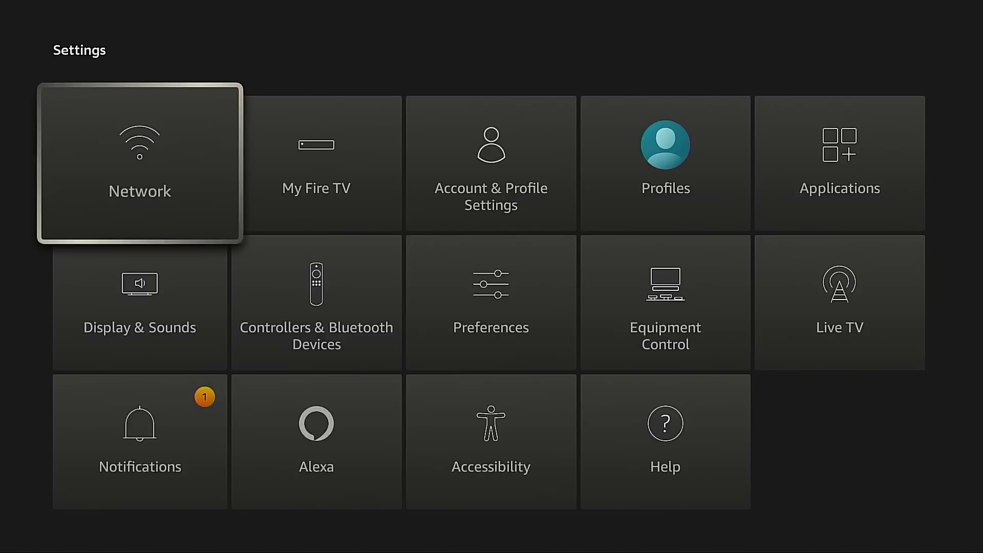
- Return home, reopen Android settings to check which settings screen it launches, and go back to the home screen
key(Home)
key(Up)
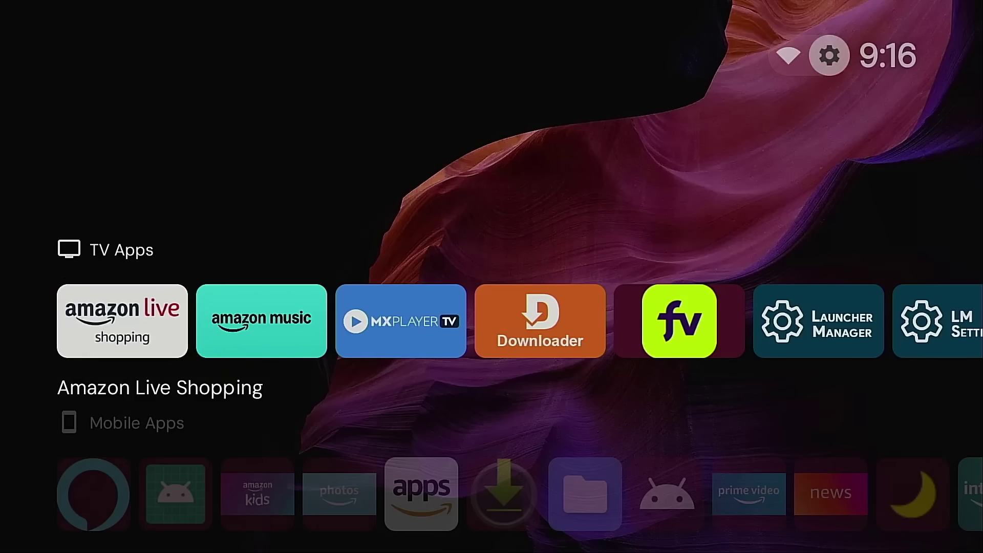
key(Return)
key(Down)
key(Down)
key(Down)
key(Return)
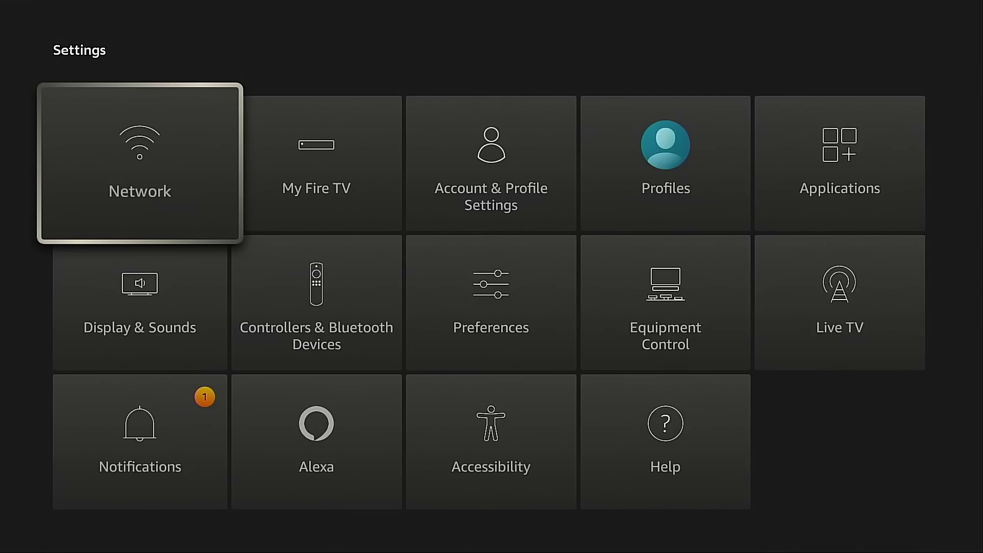
key(Escape)
key(Escape)
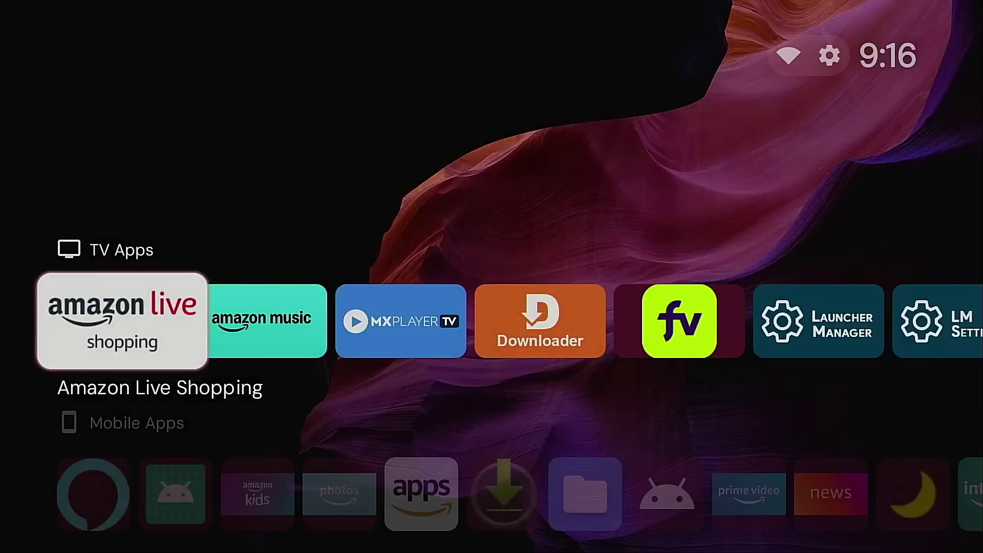
- Open LM Settings from the TV Apps row
key(Right)
key(Right)
key(Right)
key(Right)
key(Right)
key(Right)
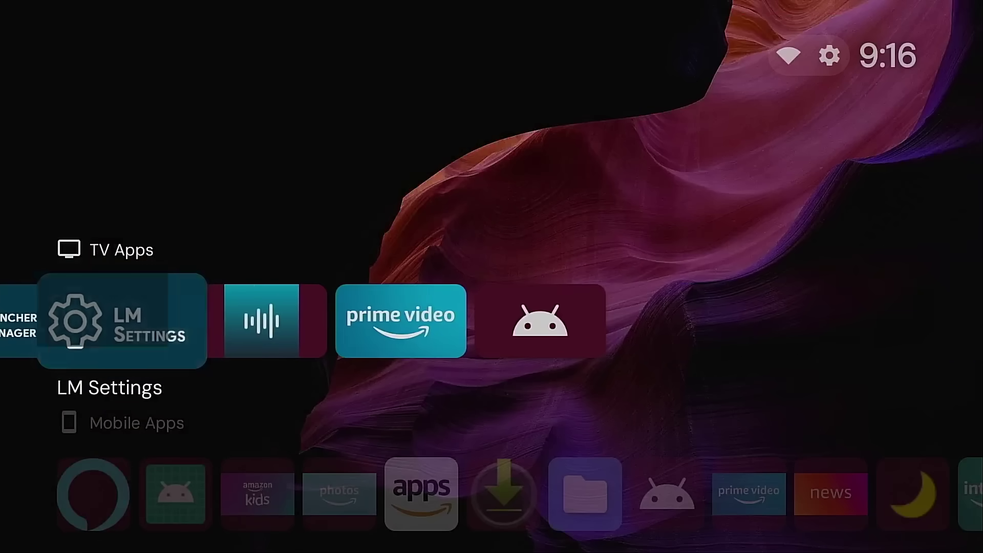
key(Return)
- Look through the LM Settings shortcuts down to Developer Options
key(Down)
key(Down)
key(Down)
key(Down)
key(Down)
key(Down)
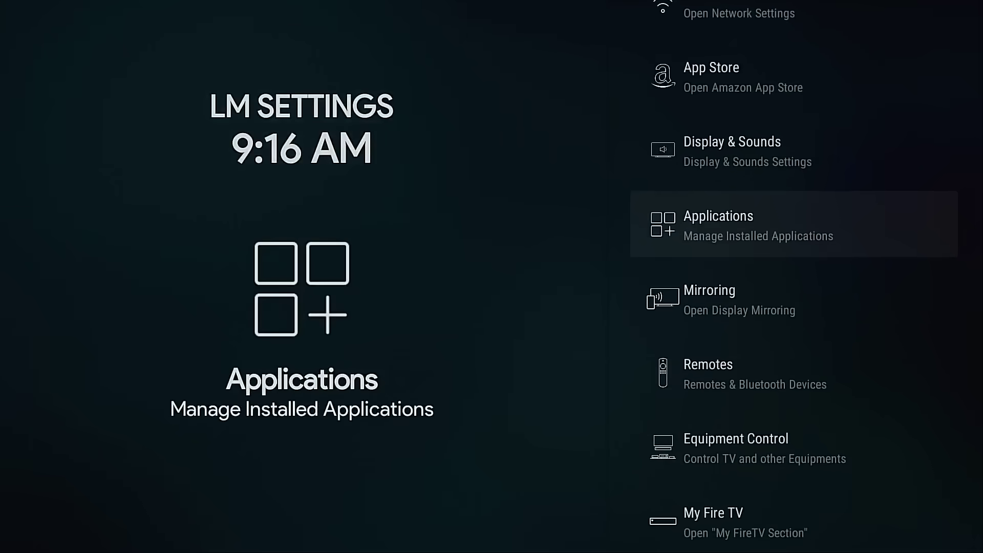
key(Down)
key(Down)
key(Down)
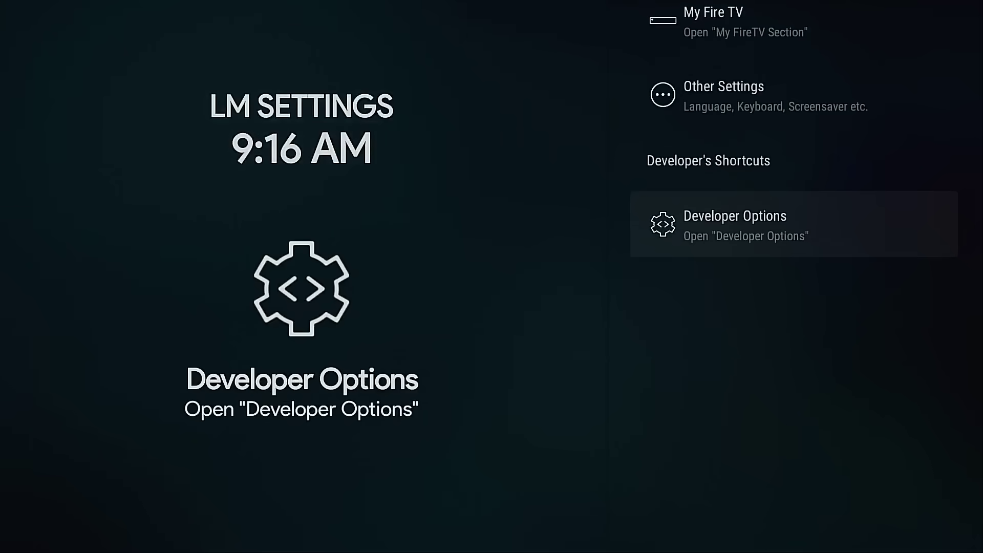